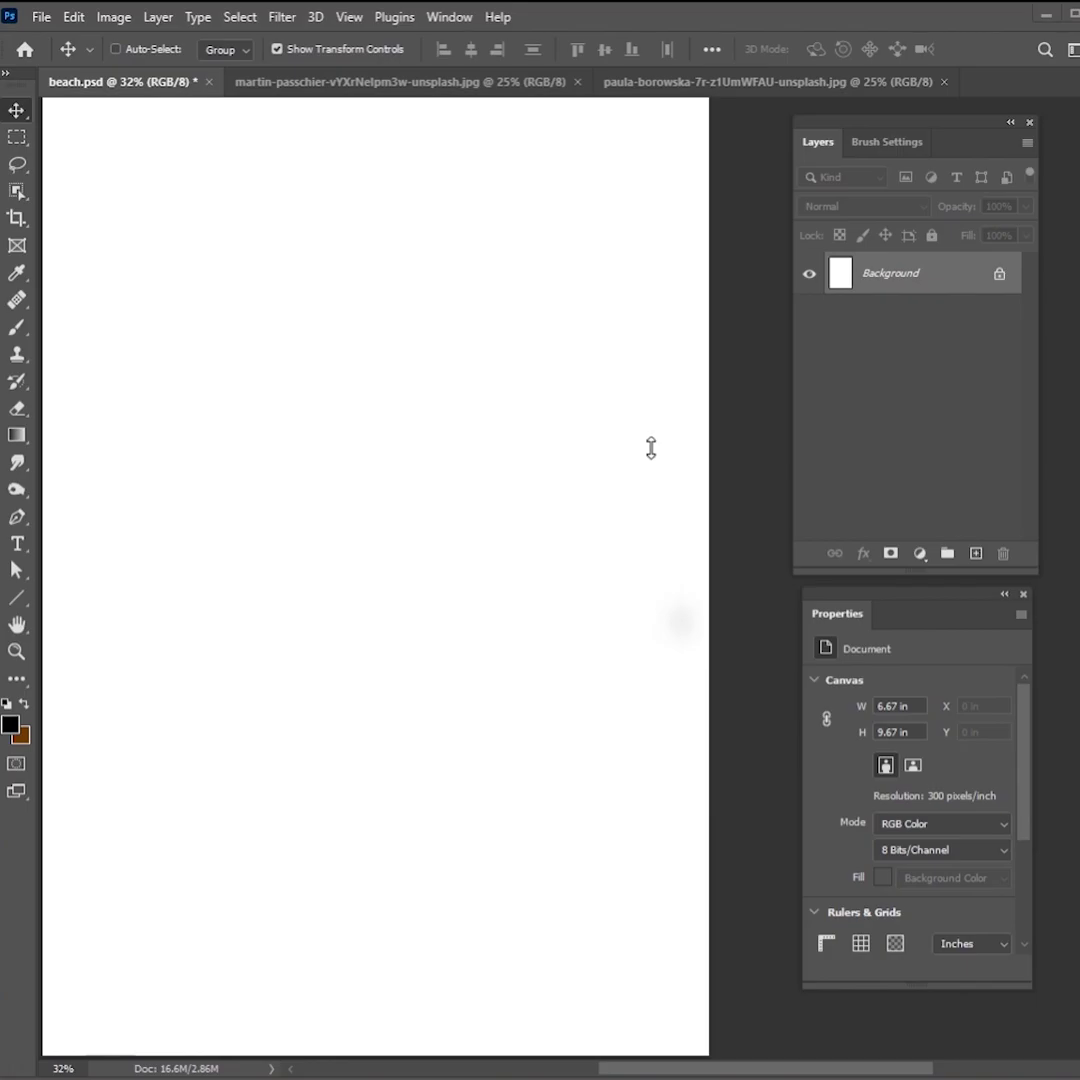
Copy the beach photo and paste it into beach.psd as a new layer.
{"action": "left_click", "coordinate": [526, 91]}
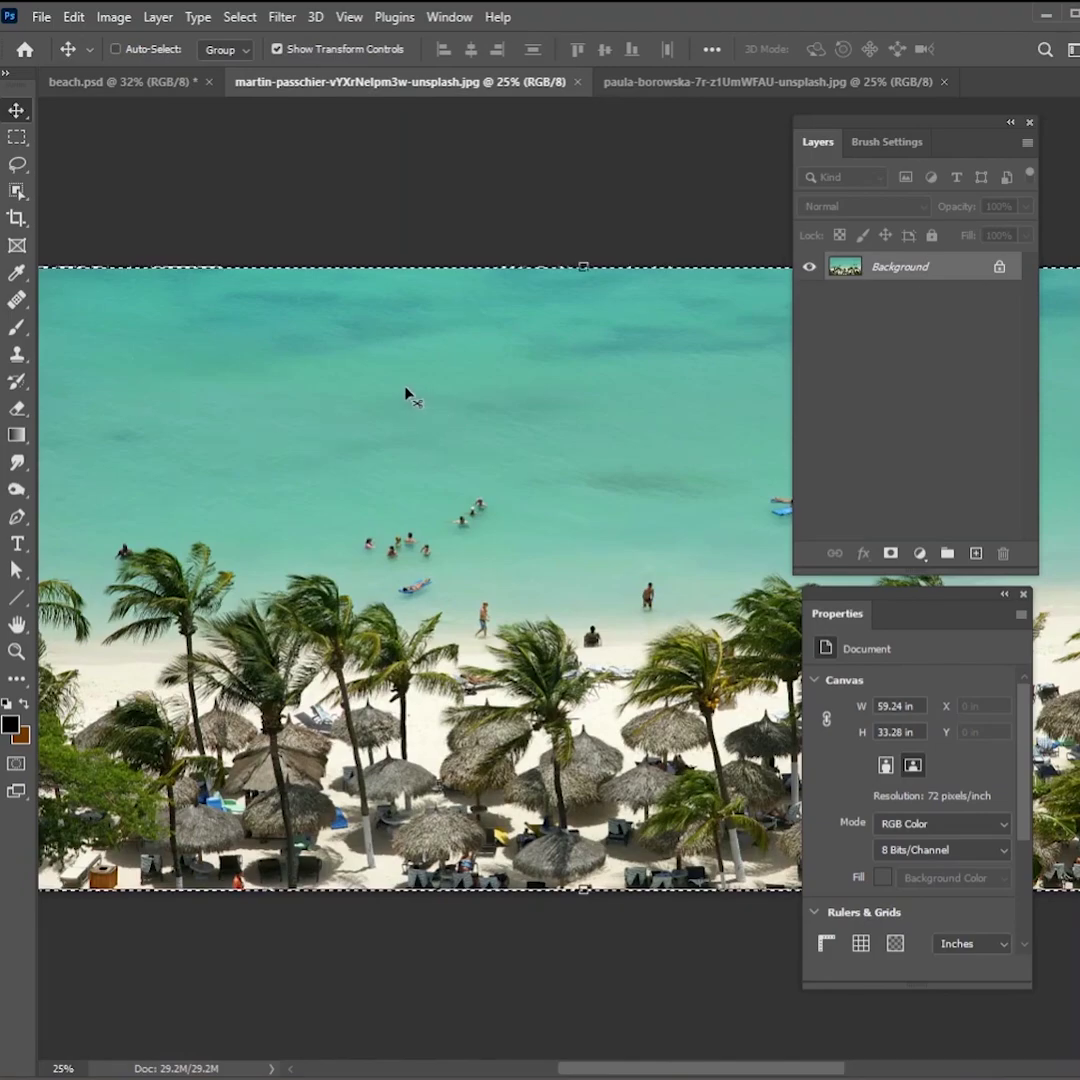
{"action": "key", "text": "ctrl"}
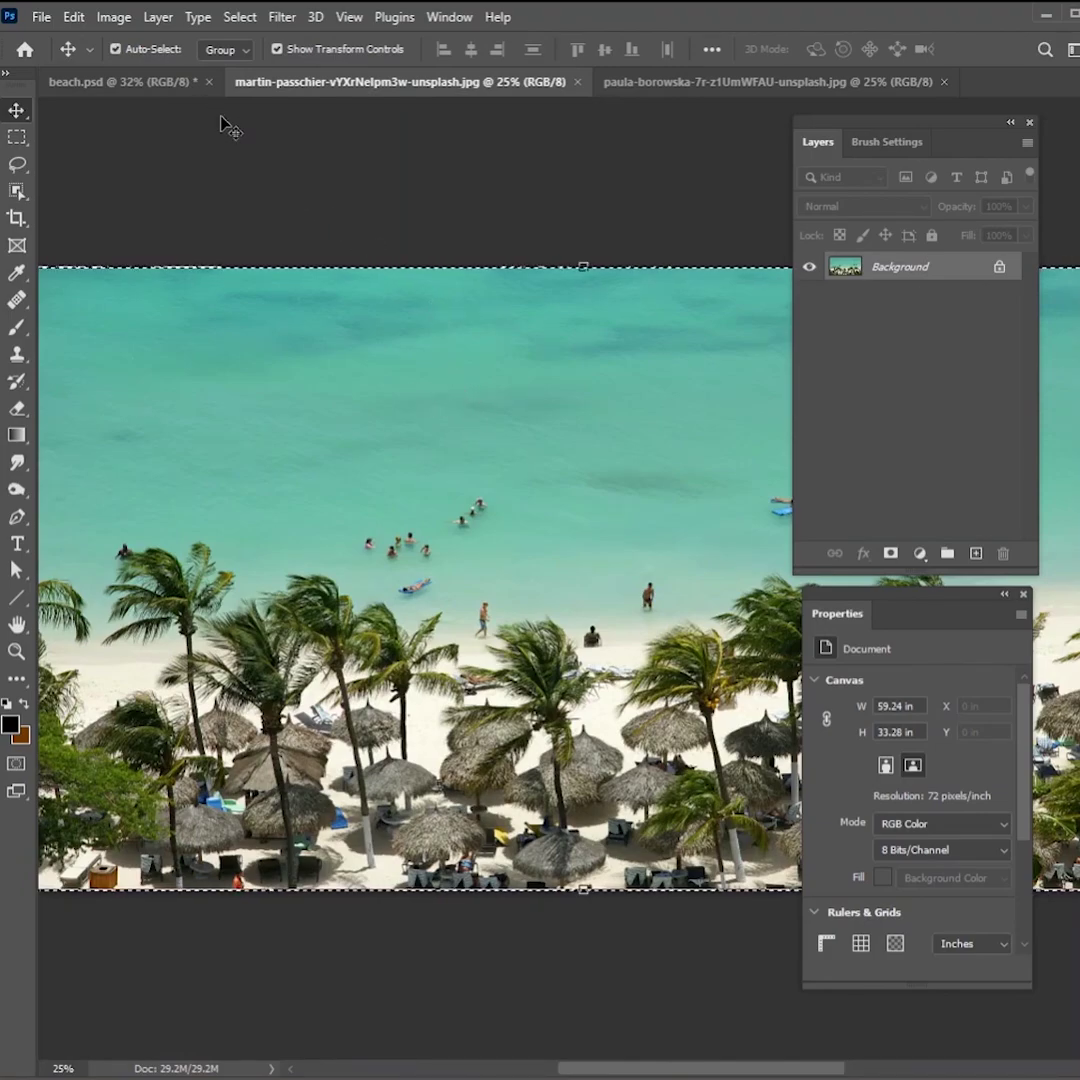
{"action": "left_click", "coordinate": [170, 86]}
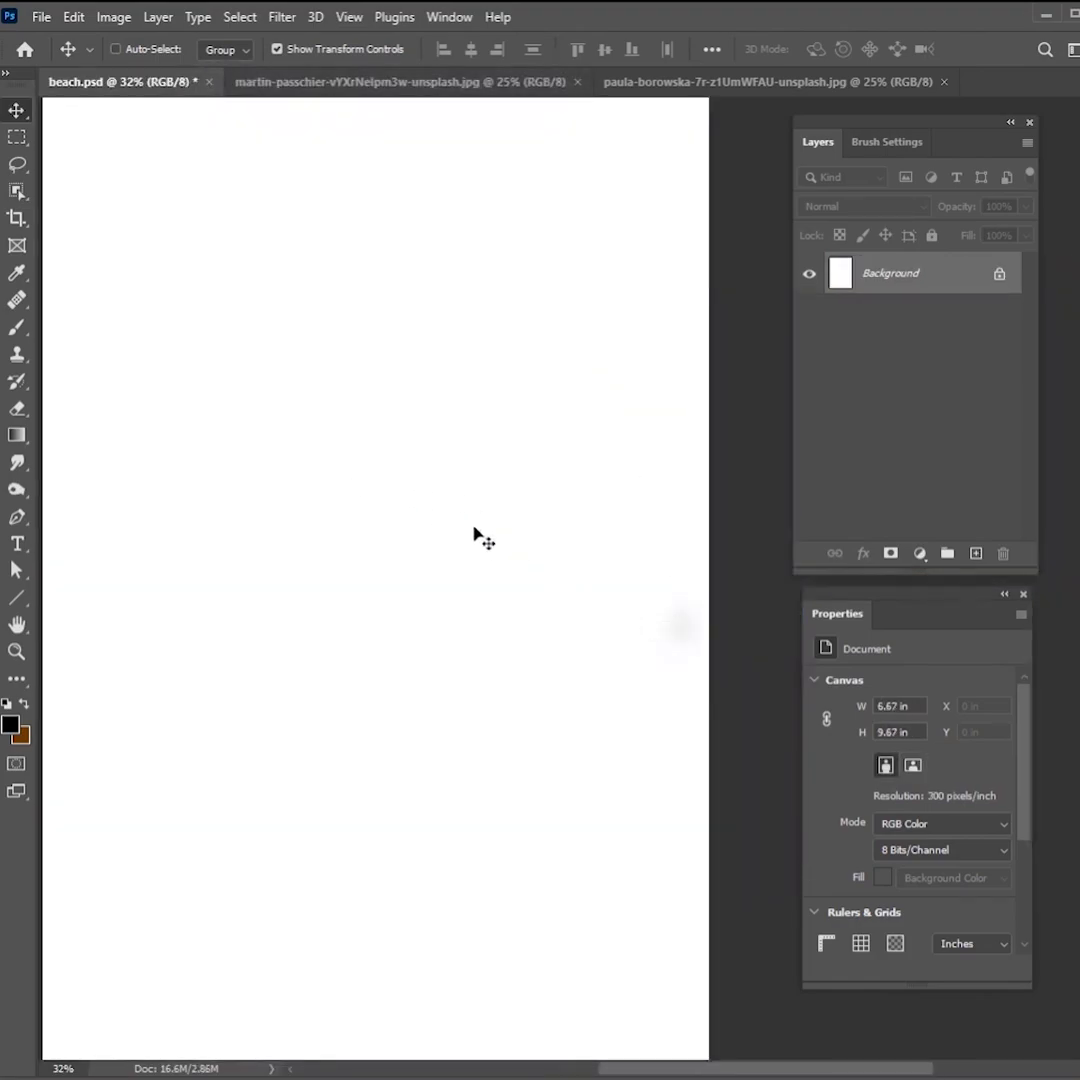
{"action": "key", "text": "ctrl+v"}
Scale the beach photo to about 48% and fit it along the canvas bottom.
{"action": "left_click_drag", "start_coordinate": [246, 314], "coordinate": [358, 338]}
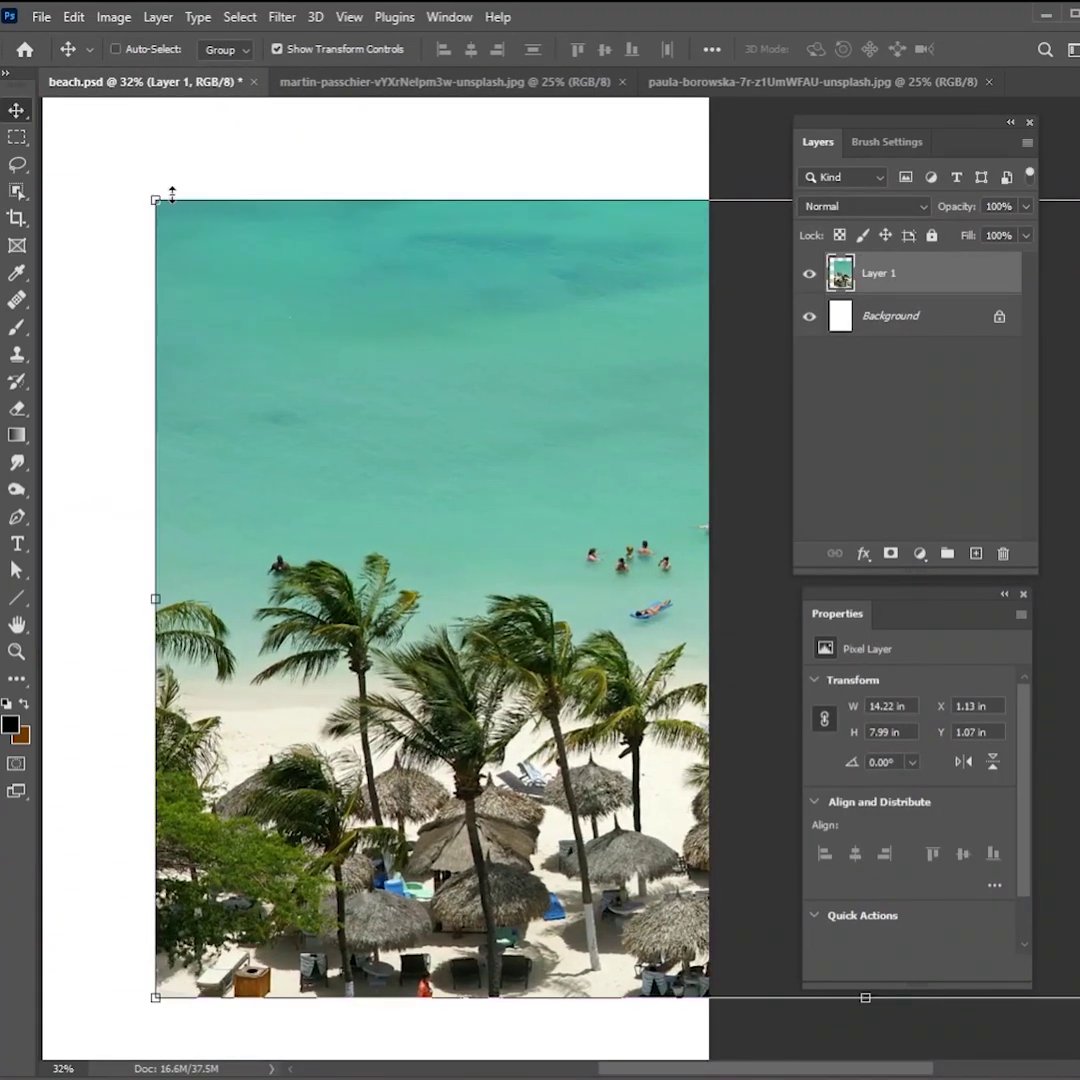
{"action": "left_click_drag", "start_coordinate": [172, 194], "coordinate": [622, 489]}
{"action": "left_click_drag", "start_coordinate": [640, 520], "coordinate": [160, 640]}
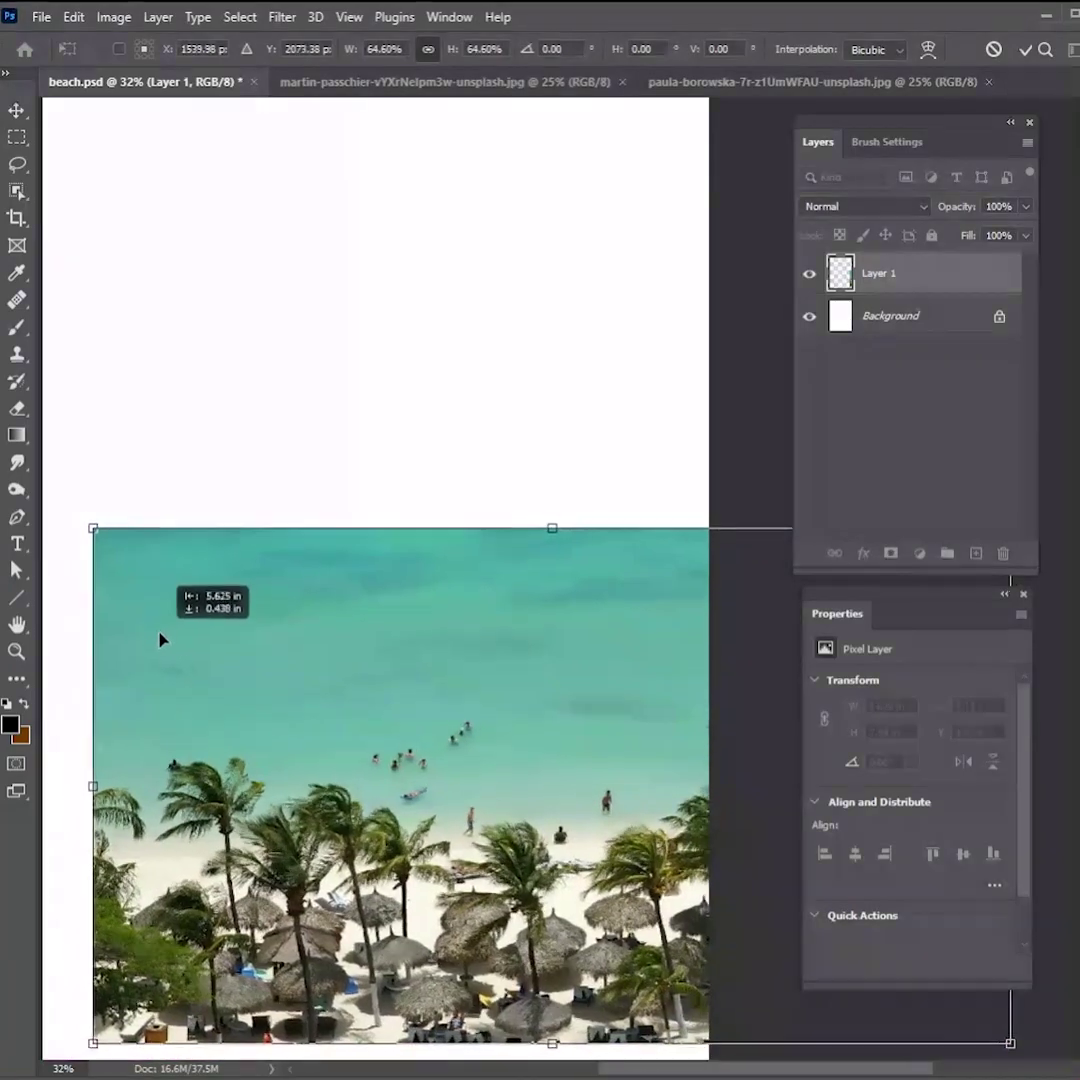
{"action": "left_click_drag", "start_coordinate": [95, 522], "coordinate": [253, 574]}
{"action": "left_click_drag", "start_coordinate": [414, 705], "coordinate": [304, 689]}
{"action": "left_click_drag", "start_coordinate": [130, 607], "coordinate": [222, 652]}
{"action": "left_click_drag", "start_coordinate": [387, 739], "coordinate": [255, 758]}
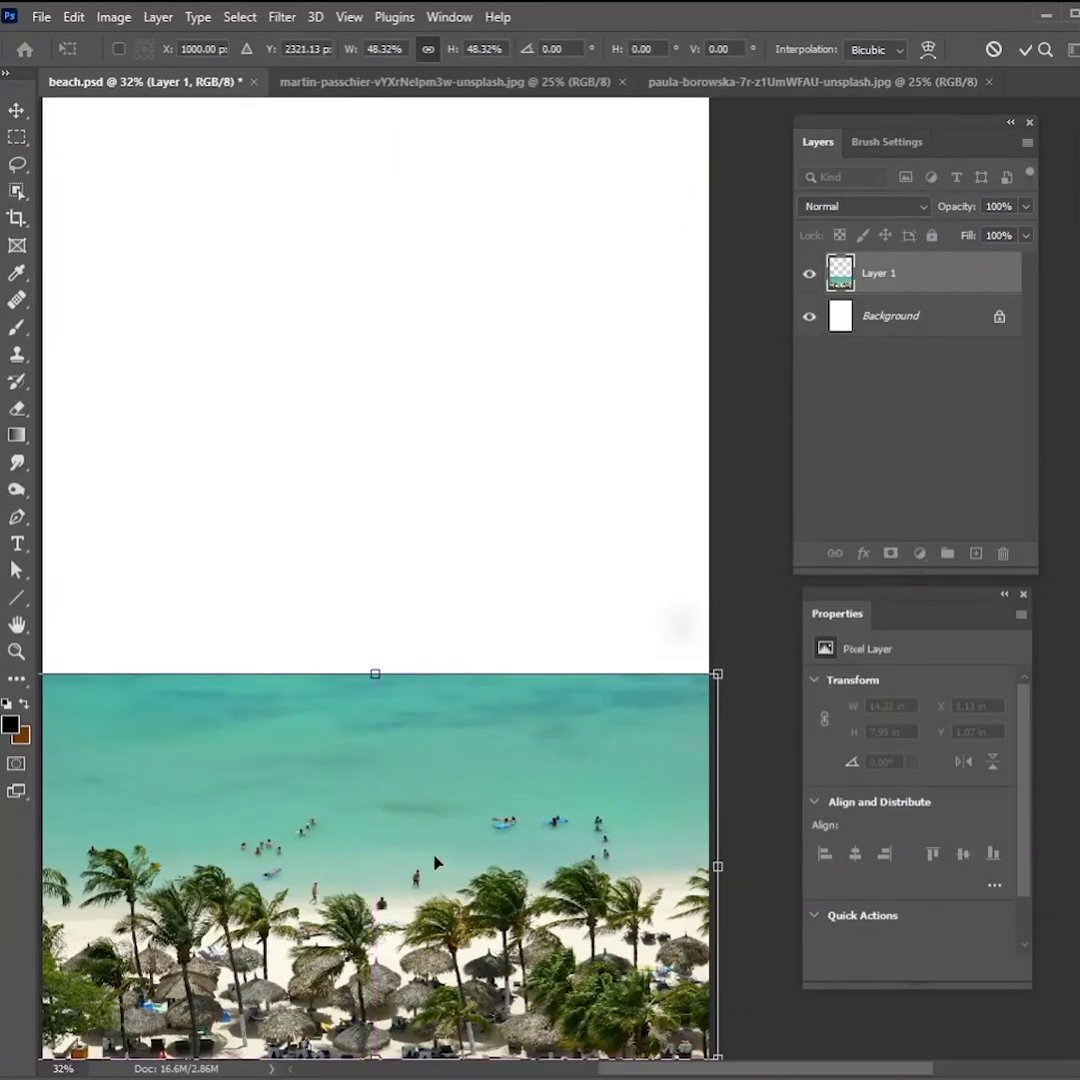
{"action": "left_click", "coordinate": [1024, 52]}
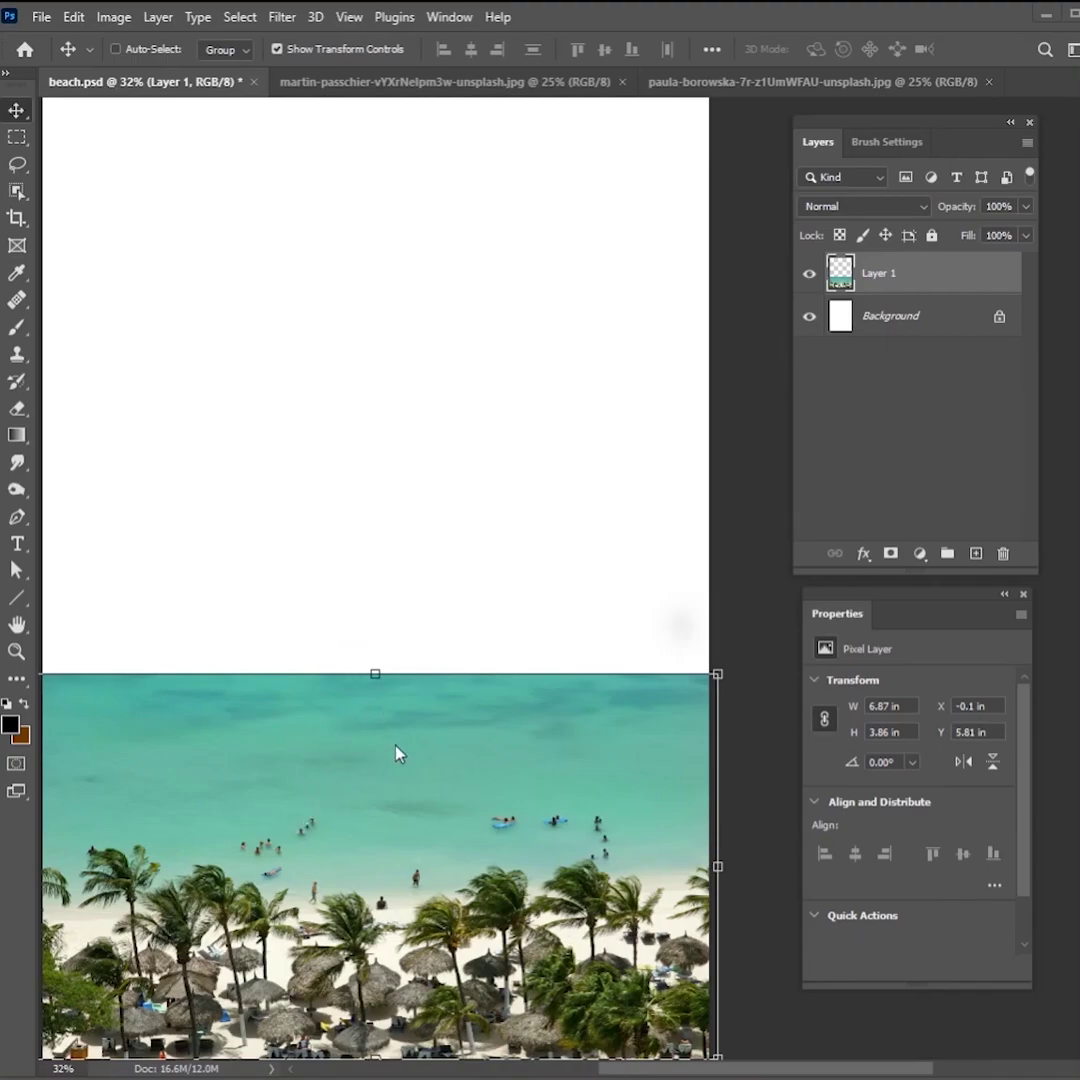
{"action": "left_click", "coordinate": [705, 82]}
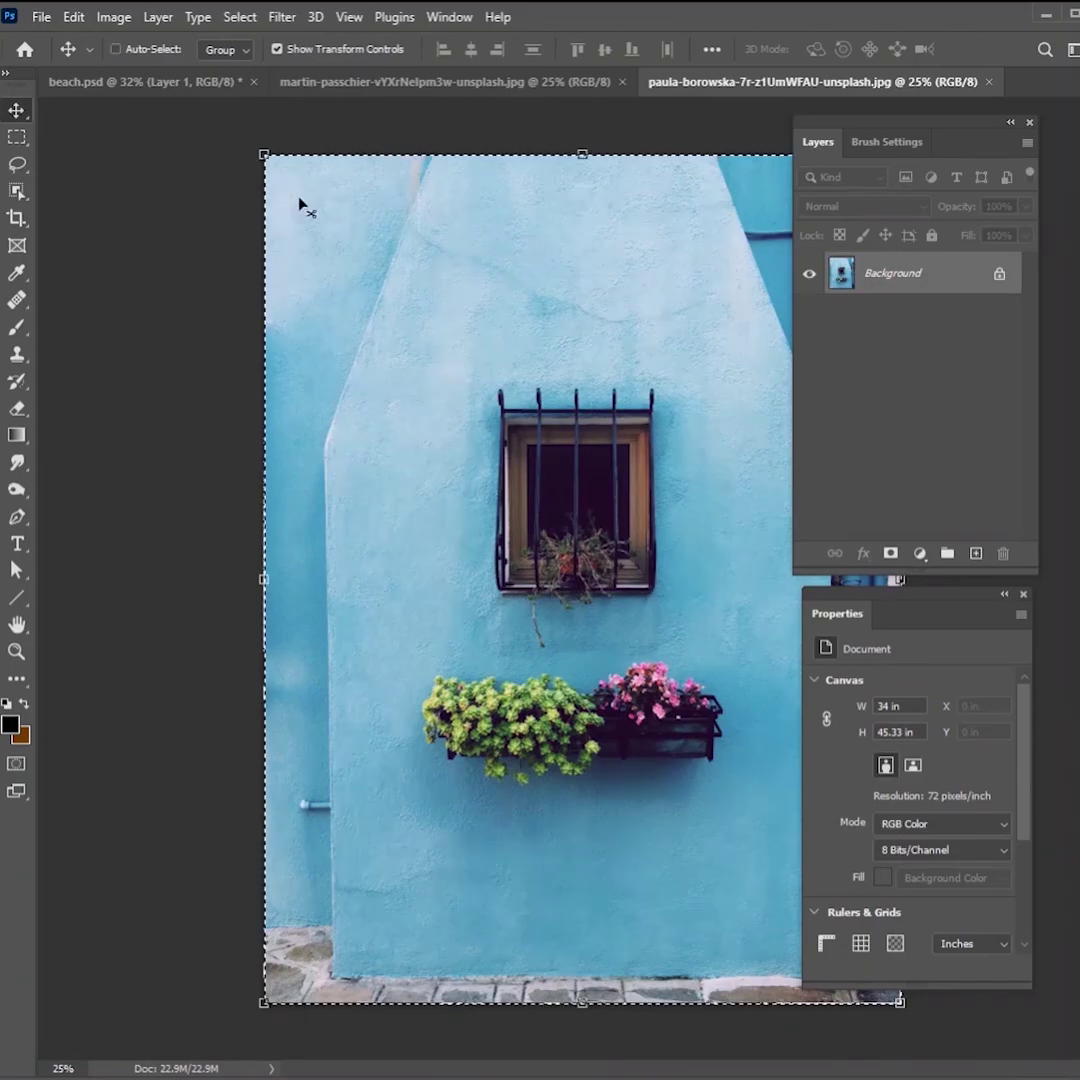
Paste the blue wall photo into beach.psd above the Background layer as Layer 2.
{"action": "left_click", "coordinate": [178, 82]}
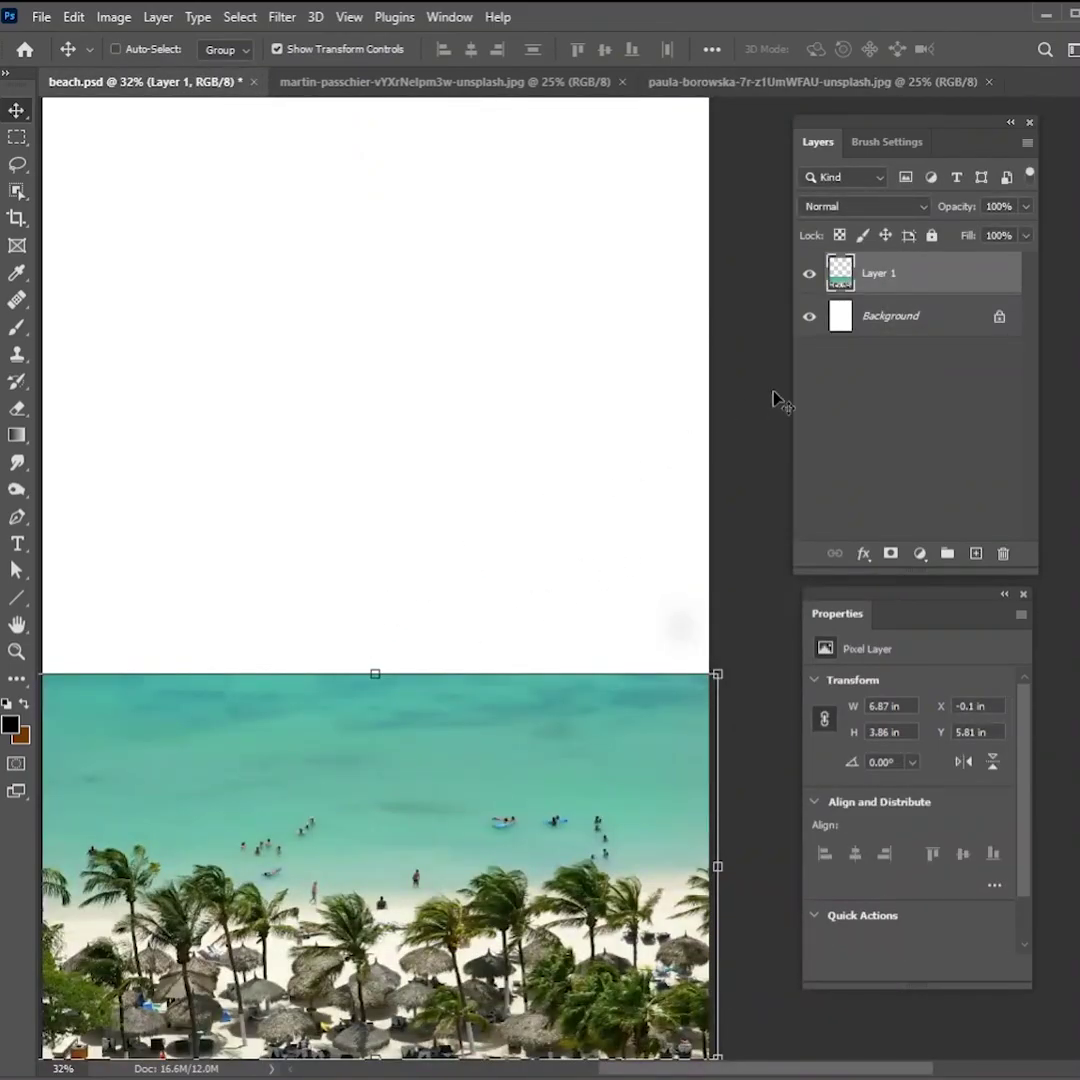
{"action": "left_click", "coordinate": [868, 318]}
{"action": "key", "text": "ctrl+v"}
Enlarge the wall photo to about 103%, centred with the window above the sea, and commit.
{"action": "left_click_drag", "start_coordinate": [411, 440], "coordinate": [476, 418]}
{"action": "left_click_drag", "start_coordinate": [156, 129], "coordinate": [304, 222]}
{"action": "left_click_drag", "start_coordinate": [730, 907], "coordinate": [477, 700]}
{"action": "left_click_drag", "start_coordinate": [710, 1008], "coordinate": [786, 1020]}
{"action": "left_click_drag", "start_coordinate": [560, 825], "coordinate": [530, 642]}
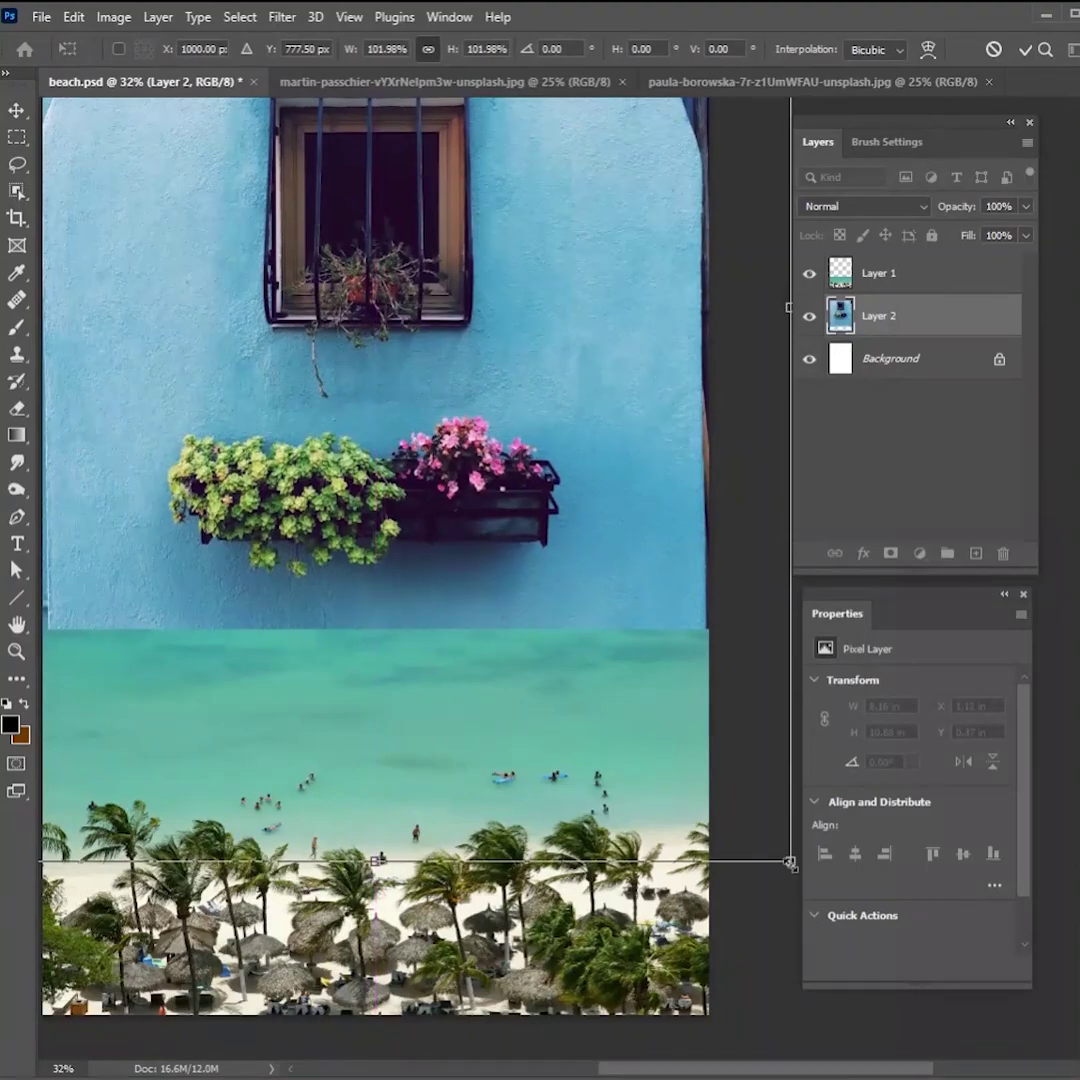
{"action": "left_click_drag", "start_coordinate": [790, 859], "coordinate": [798, 876]}
{"action": "left_click_drag", "start_coordinate": [726, 798], "coordinate": [686, 751]}
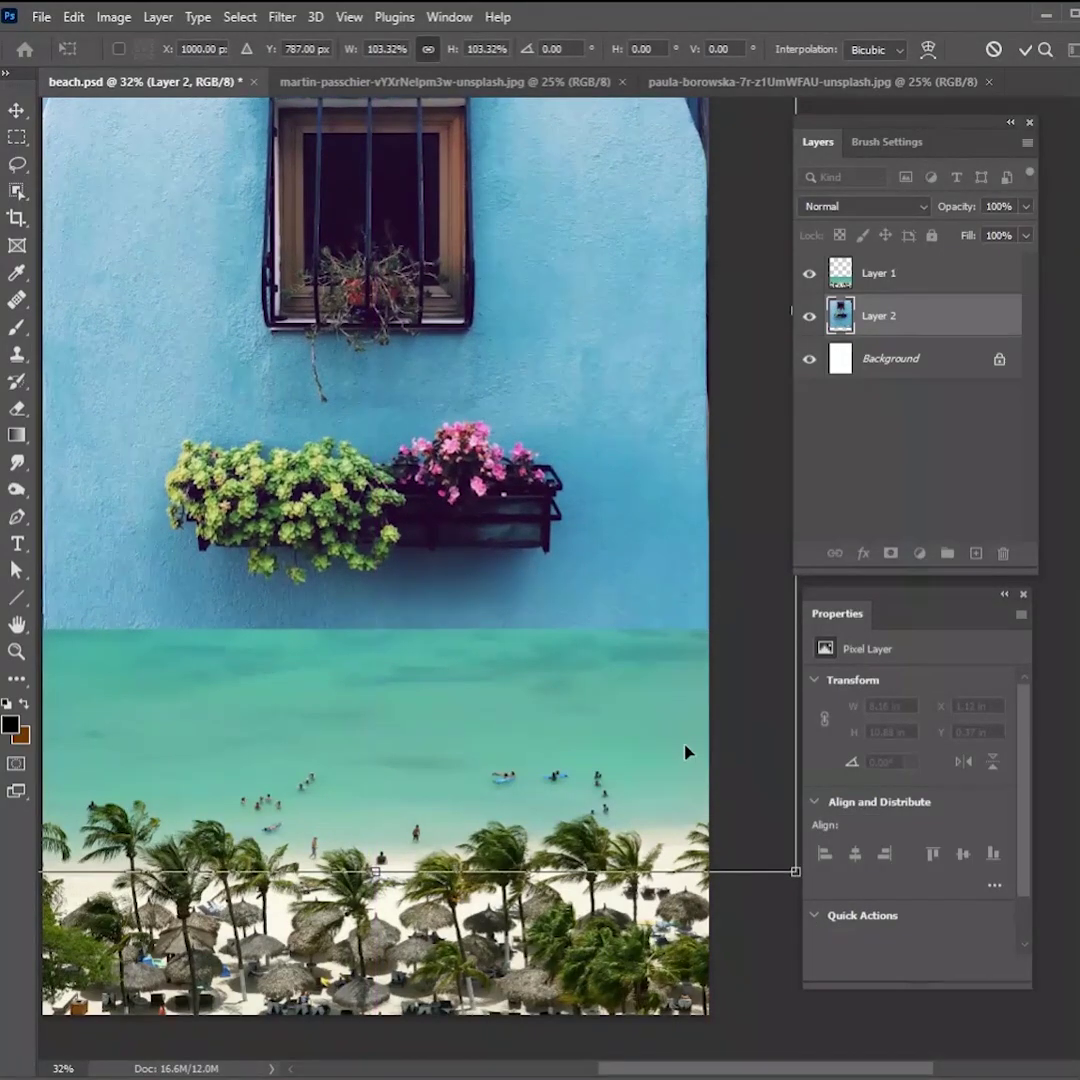
{"action": "left_click_drag", "start_coordinate": [518, 564], "coordinate": [518, 588]}
{"action": "left_click_drag", "start_coordinate": [767, 1072], "coordinate": [762, 1068]}
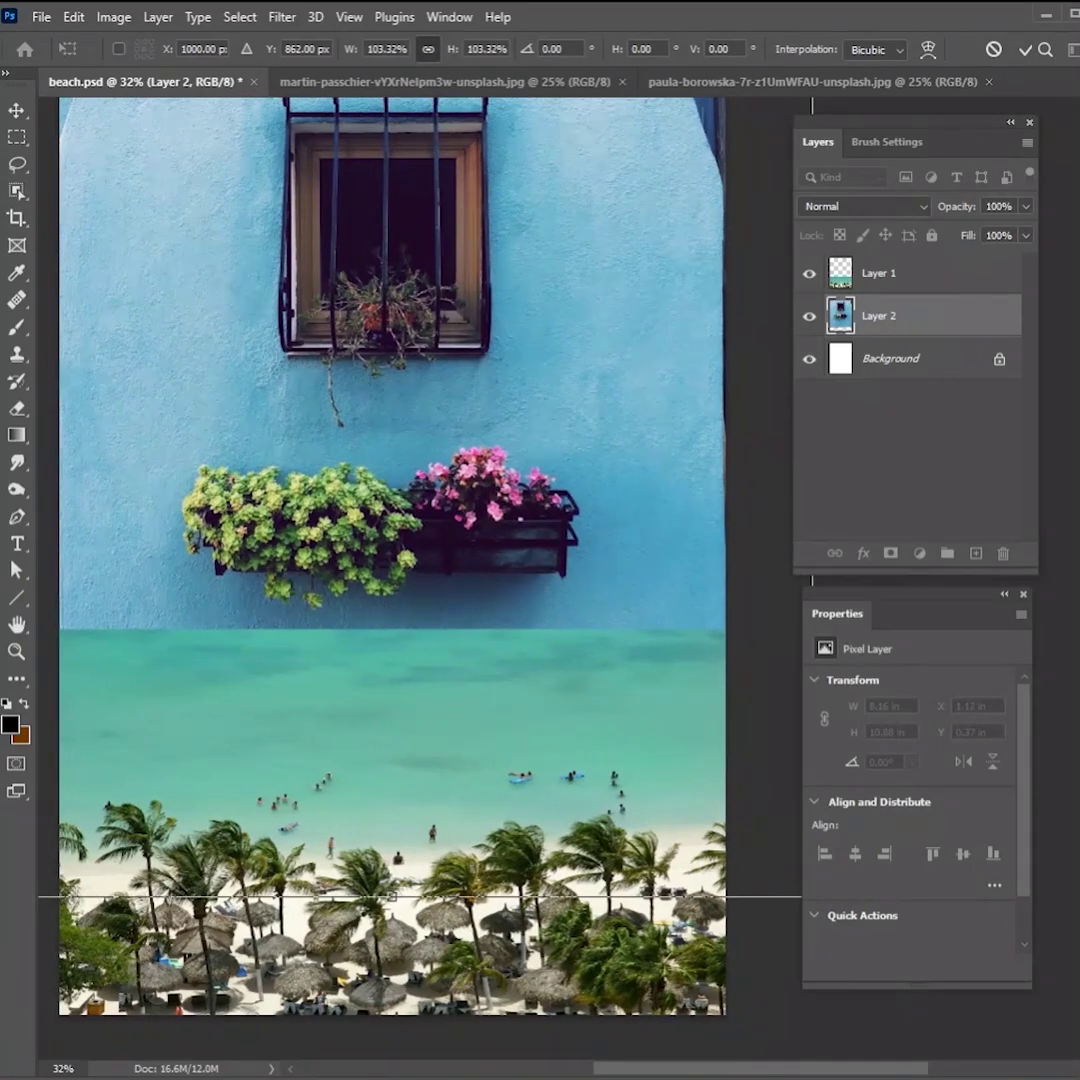
{"action": "scroll", "coordinate": [380, 560], "scroll_direction": "up", "scroll_amount": 2}
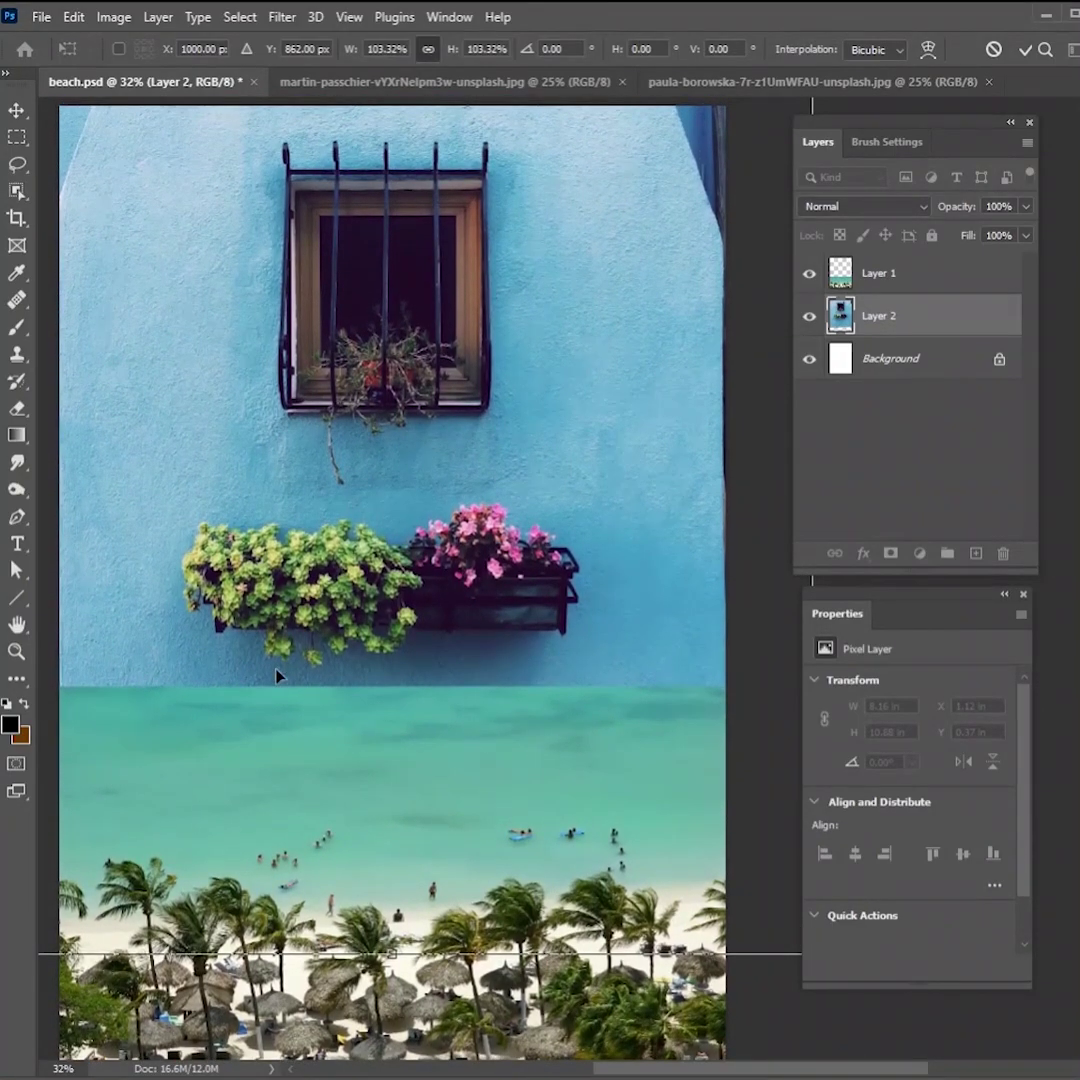
{"action": "left_click", "coordinate": [809, 273]}
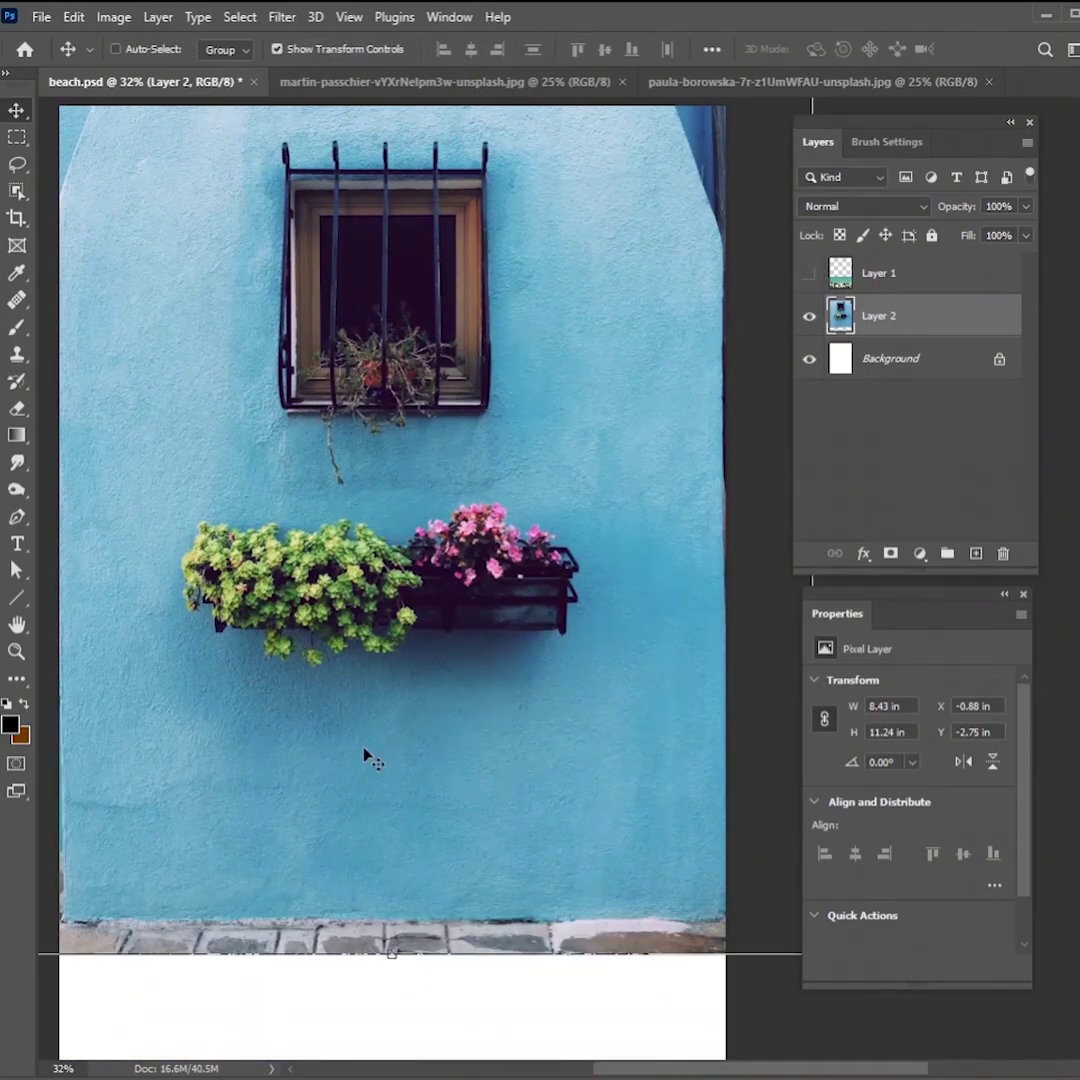
{"action": "left_click", "coordinate": [809, 273]}
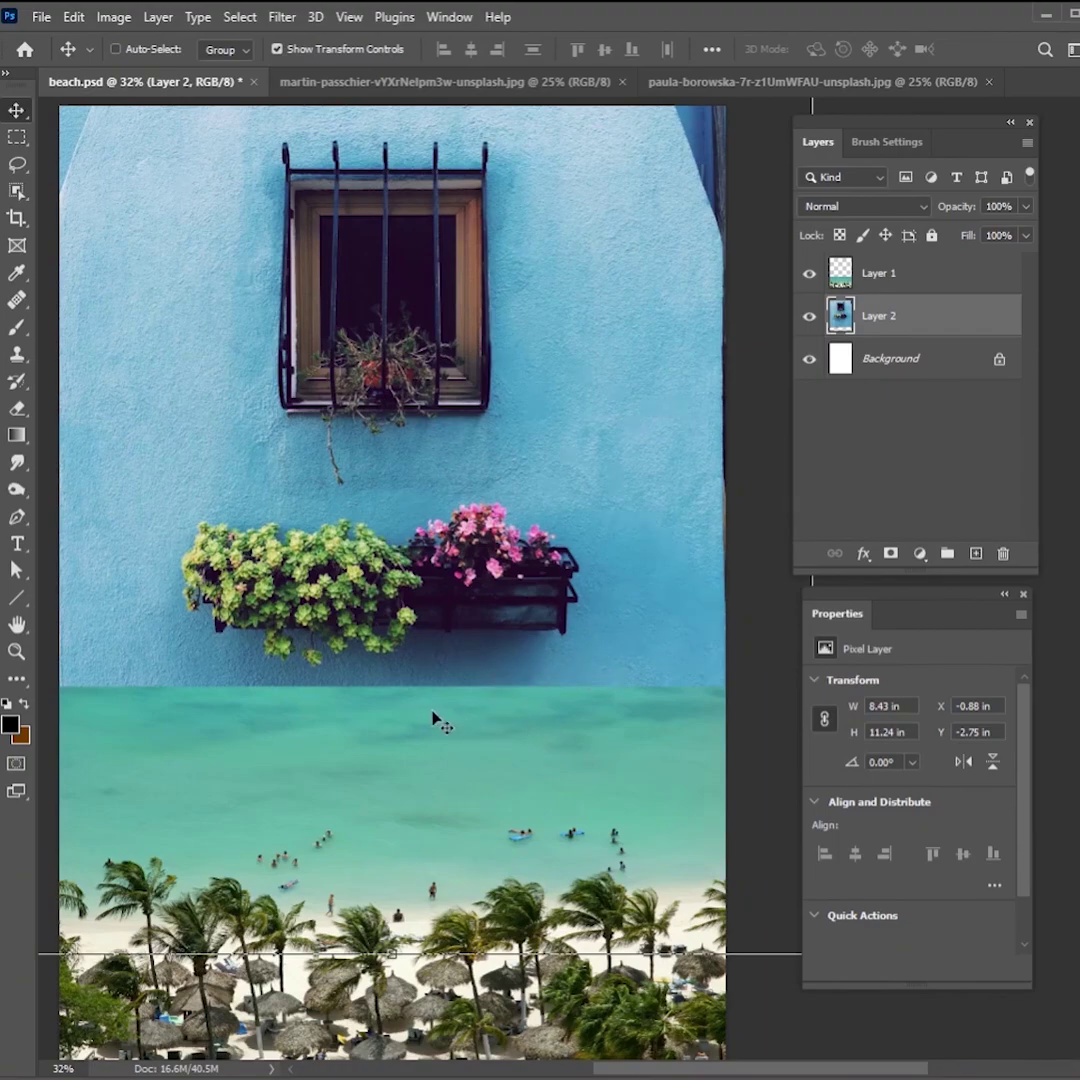
Add a Selective Color adjustment layer clipped to the wall layer.
{"action": "left_click", "coordinate": [920, 555]}
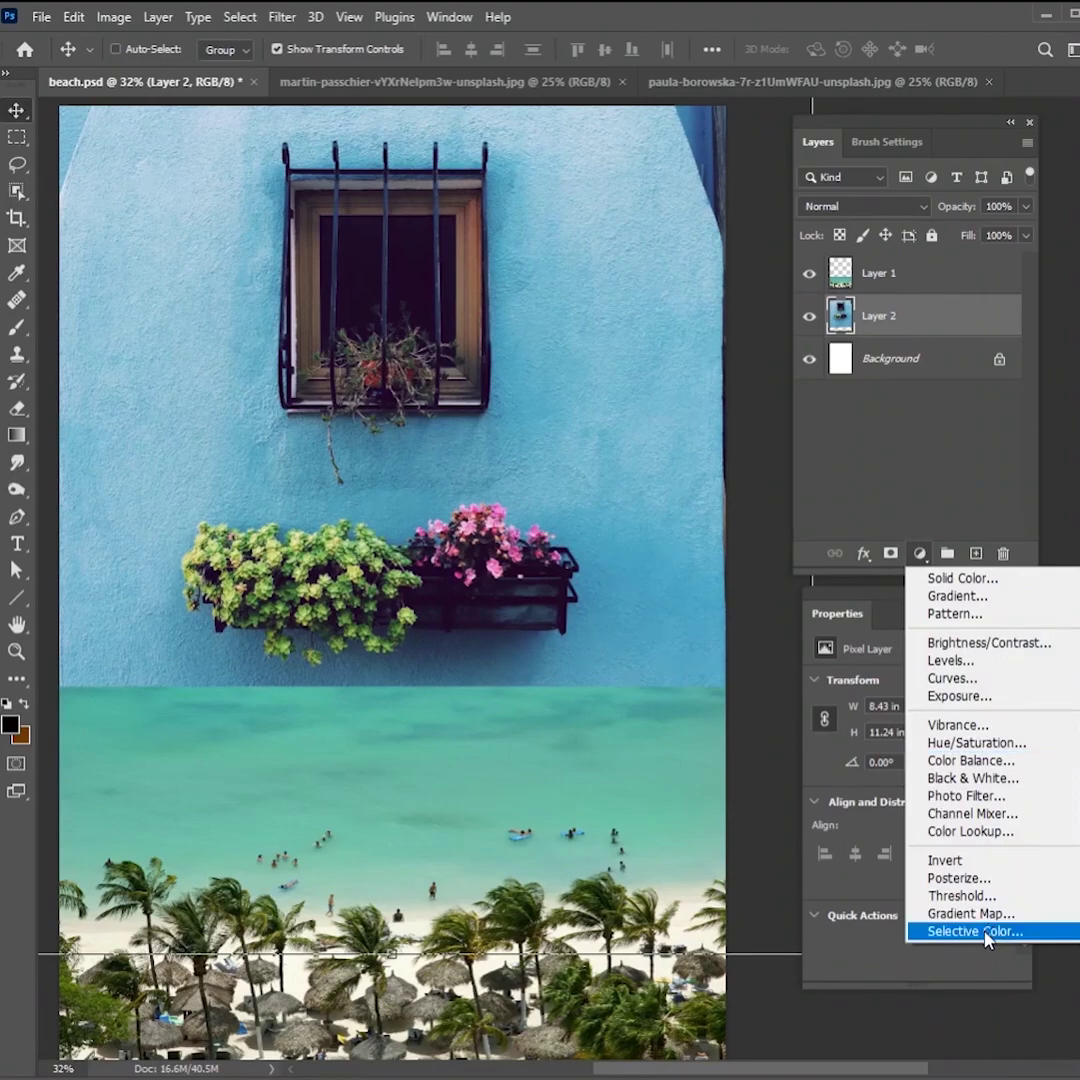
{"action": "left_click", "coordinate": [986, 935]}
{"action": "key", "text": "ctrl+alt+g"}
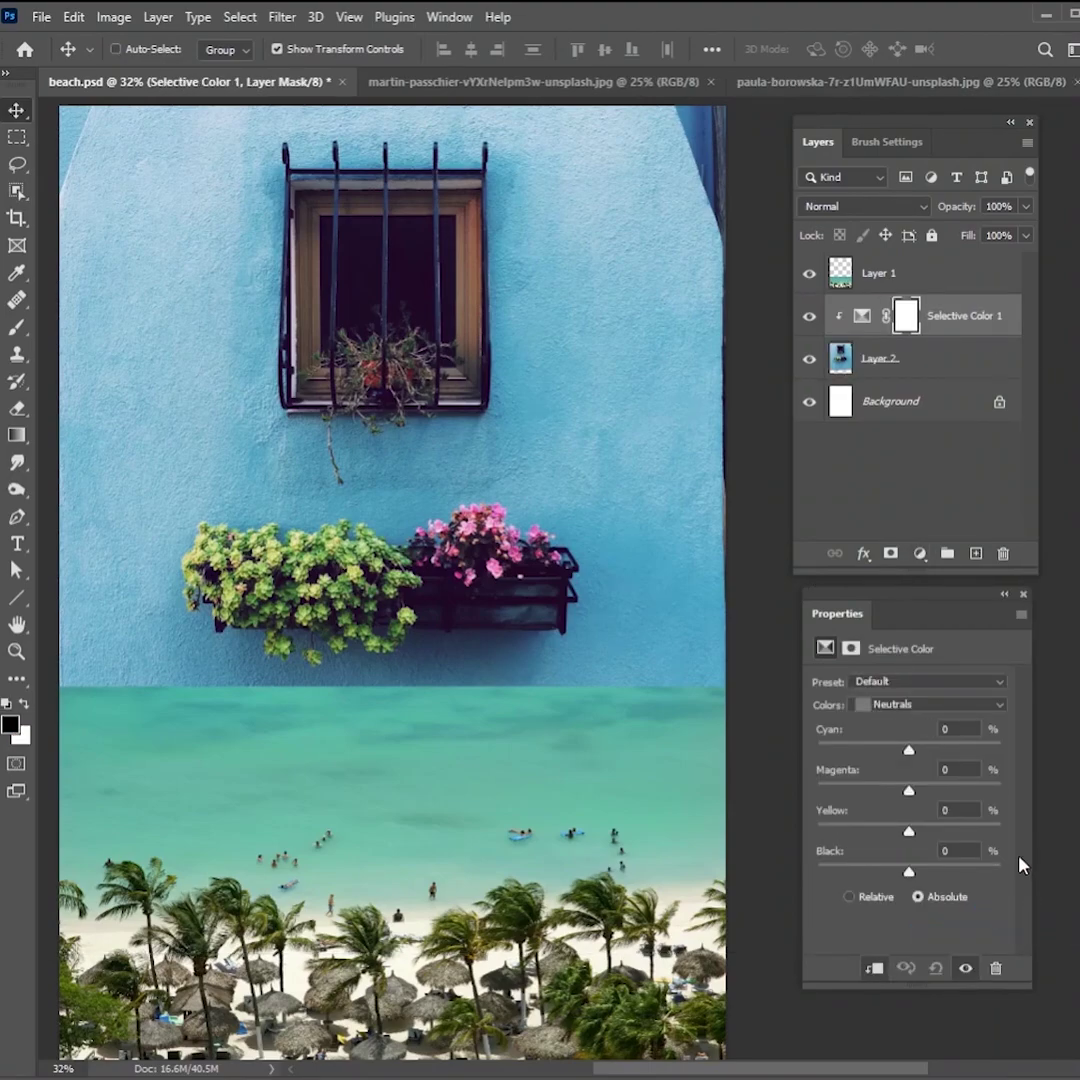
Adjust the Blues range: Cyan +100, Magenta −66, Yellow +36.
{"action": "left_click", "coordinate": [900, 705]}
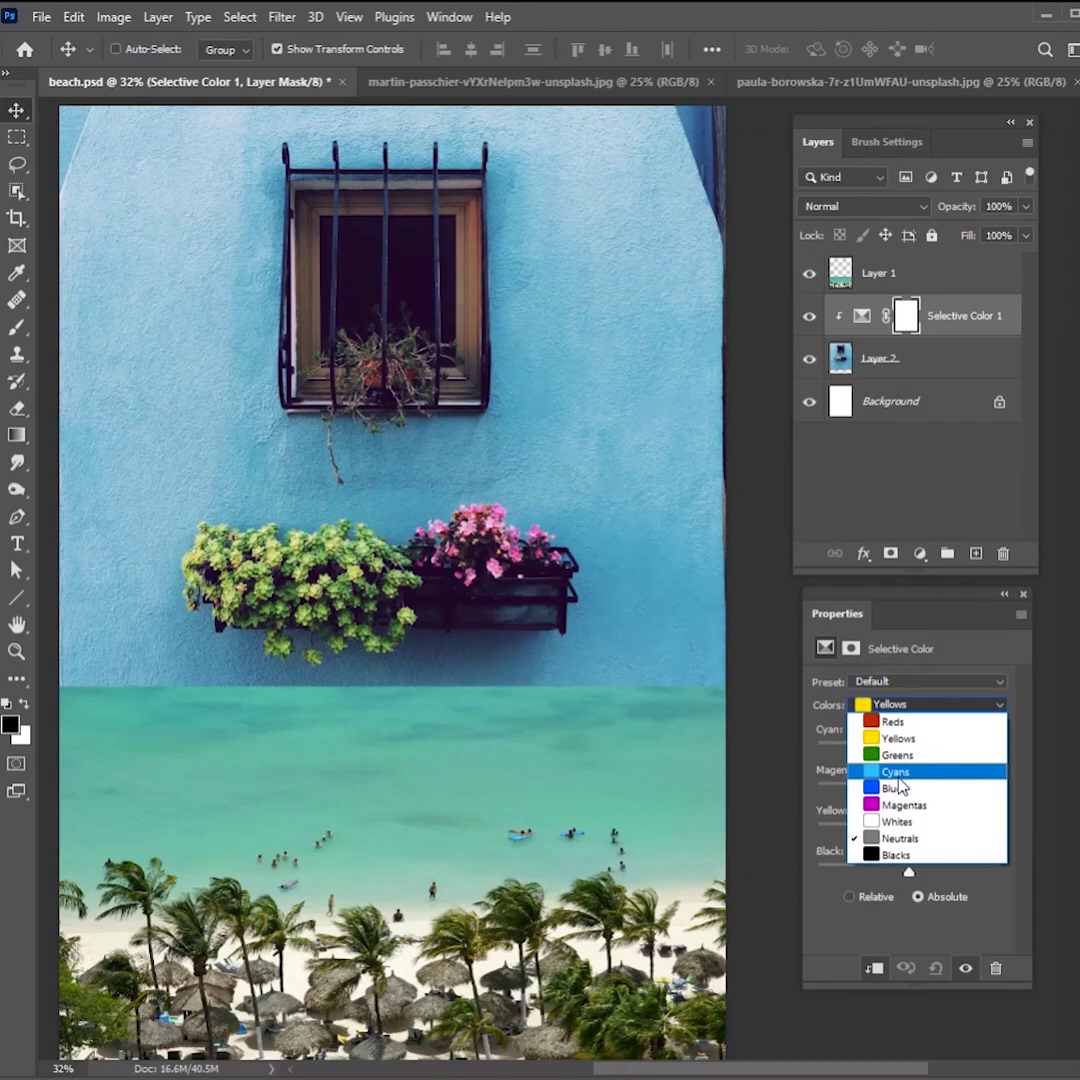
{"action": "left_click", "coordinate": [903, 788]}
{"action": "left_click_drag", "start_coordinate": [902, 752], "coordinate": [905, 749]}
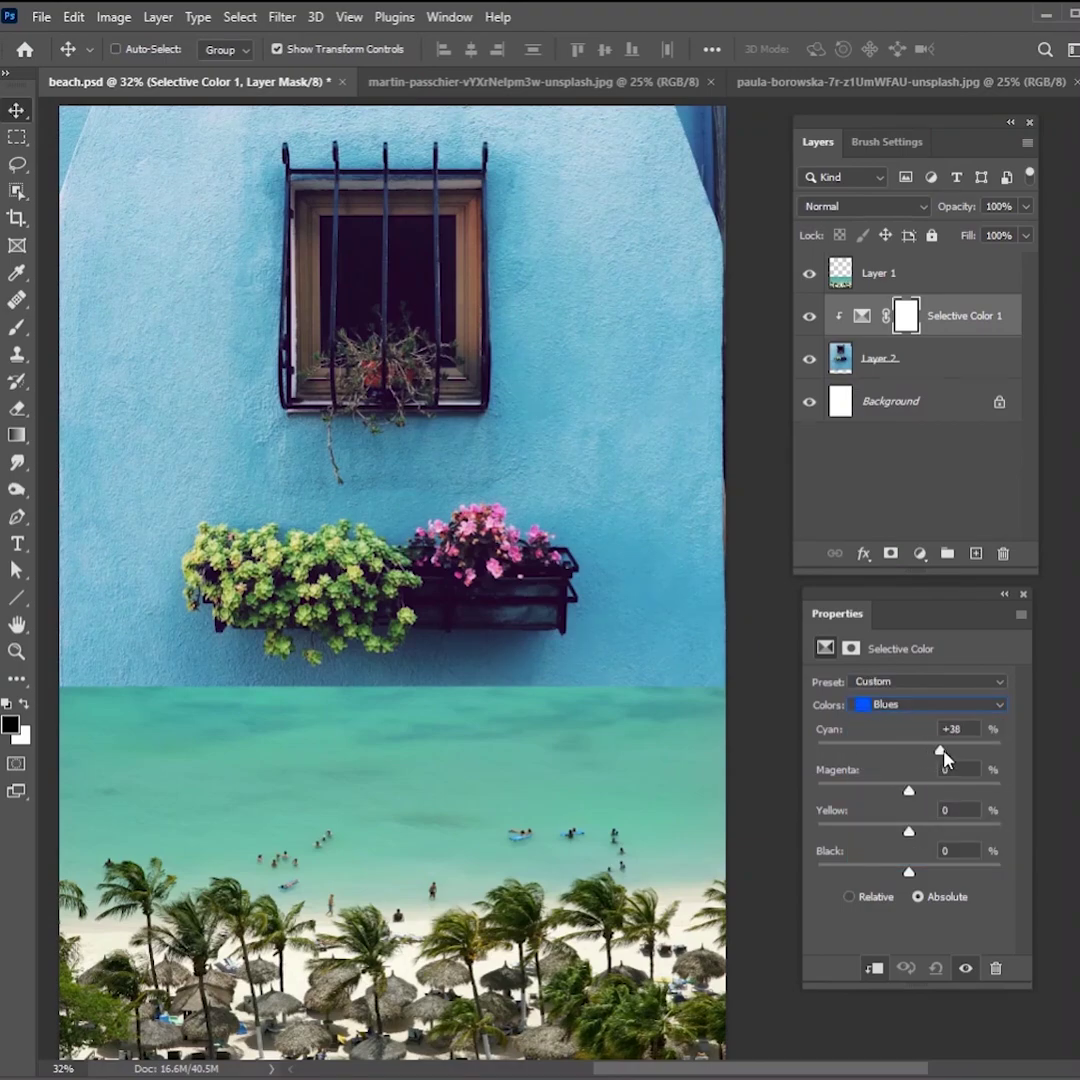
{"action": "left_click_drag", "start_coordinate": [993, 762], "coordinate": [1003, 760]}
{"action": "left_click_drag", "start_coordinate": [908, 791], "coordinate": [850, 795]}
{"action": "left_click_drag", "start_coordinate": [910, 832], "coordinate": [943, 835]}
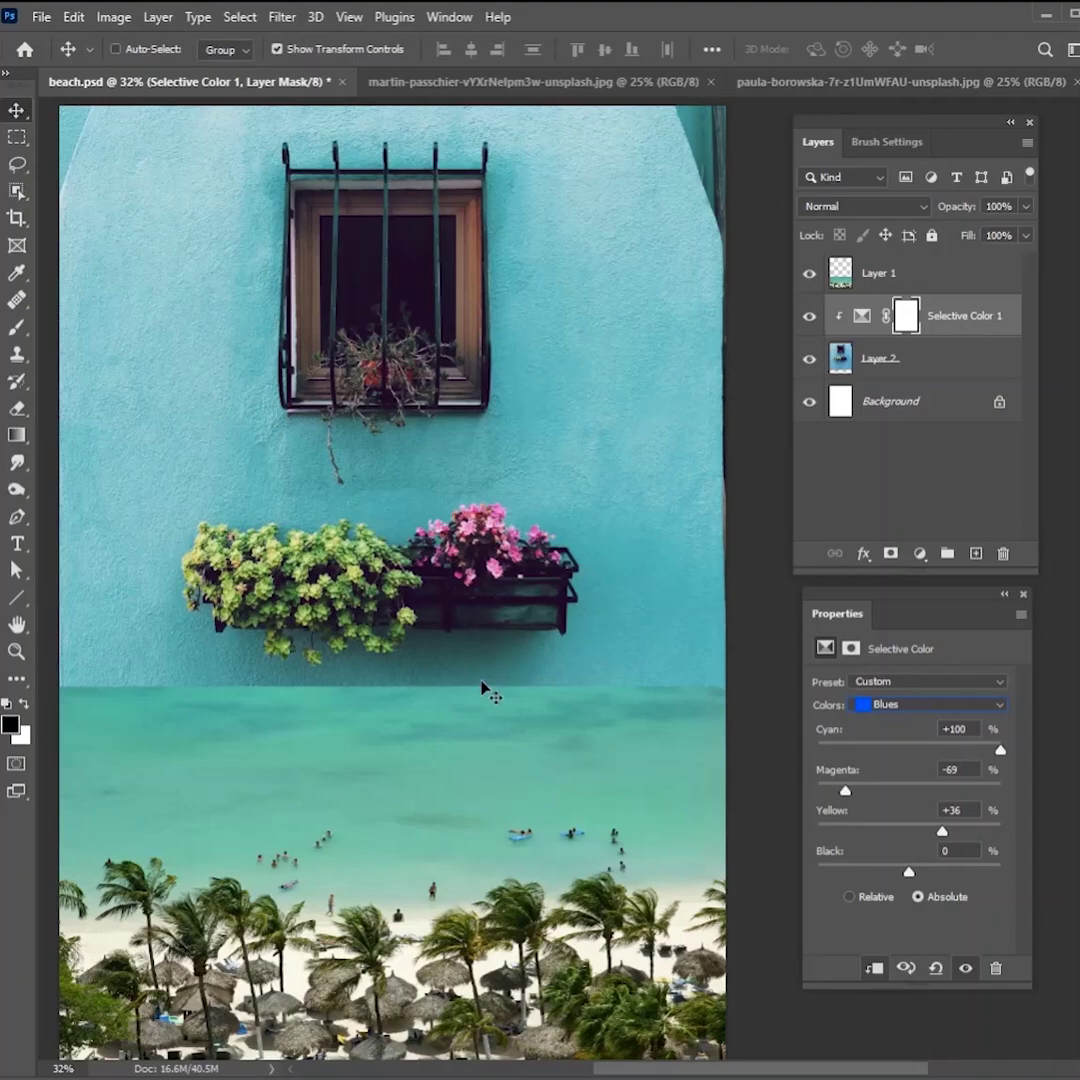
Set the Cyans range to Cyan +55, Magenta −24, Yellow +3, comparing before and after.
{"action": "left_click", "coordinate": [915, 704]}
{"action": "left_click", "coordinate": [915, 757]}
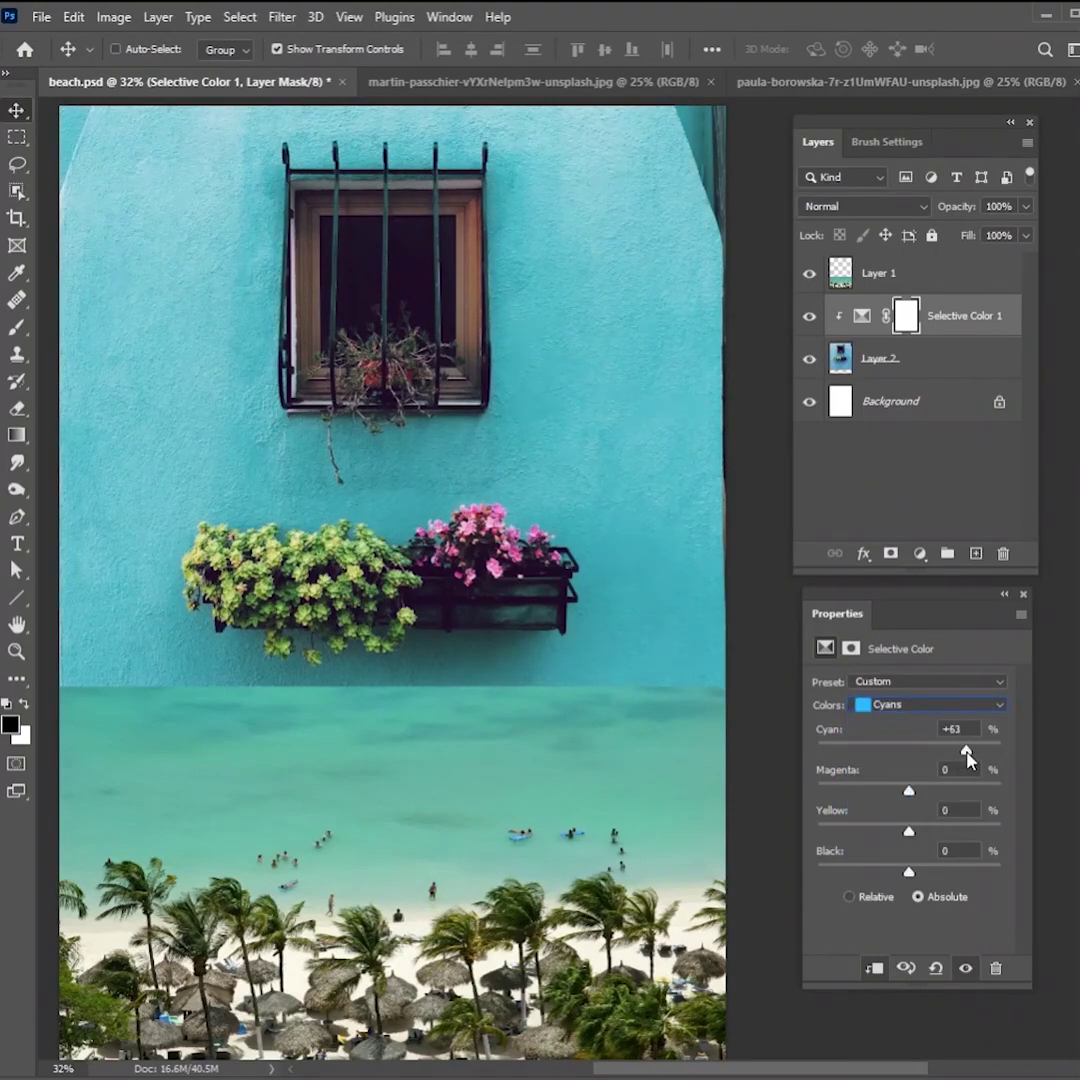
{"action": "left_click_drag", "start_coordinate": [903, 794], "coordinate": [885, 795]}
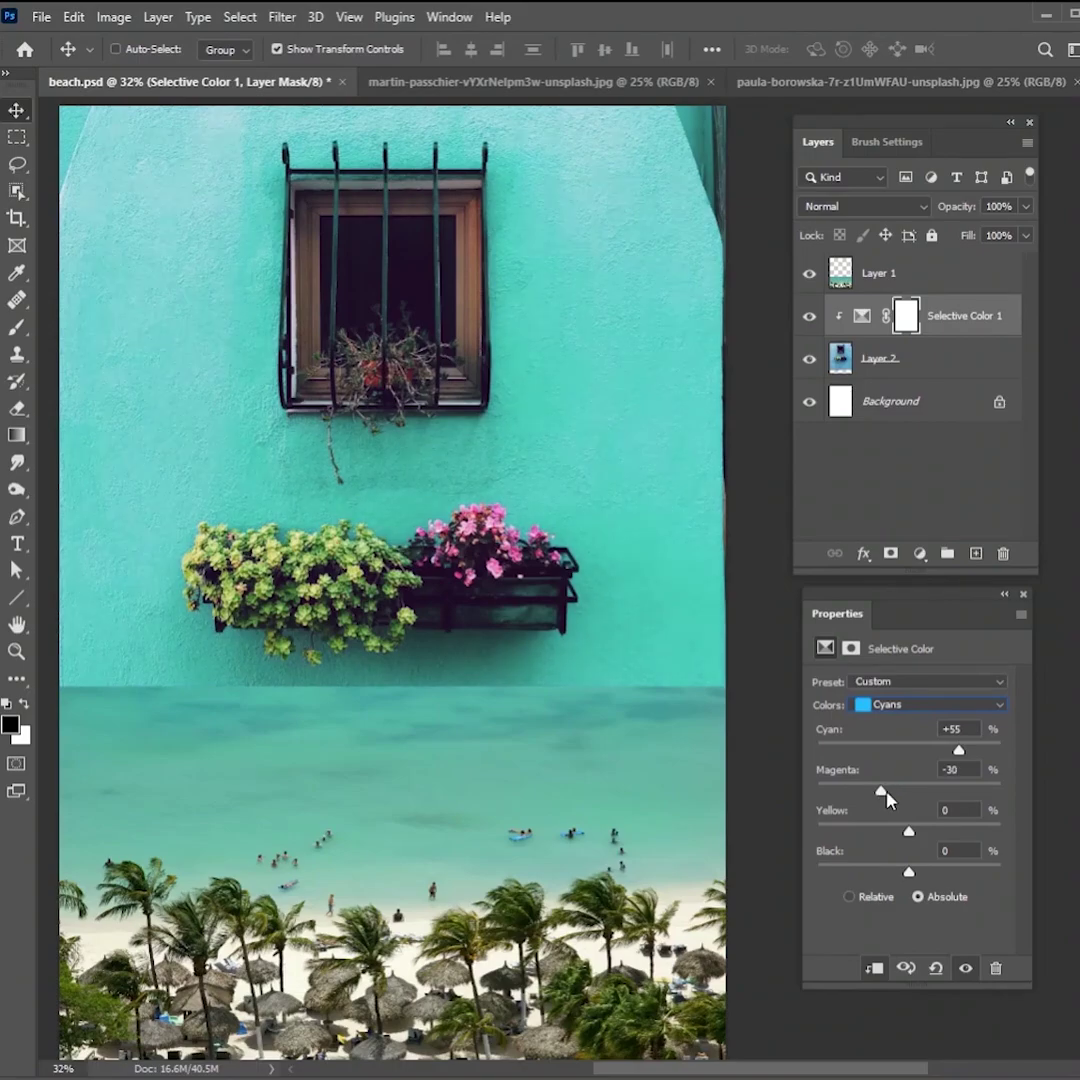
{"action": "left_click_drag", "start_coordinate": [892, 793], "coordinate": [911, 833]}
{"action": "left_click", "coordinate": [809, 316]}
{"action": "left_click", "coordinate": [809, 317]}
Mask Layer 1 with a black-to-white gradient dragged upward across the sea-wall seam.
{"action": "left_click", "coordinate": [877, 276]}
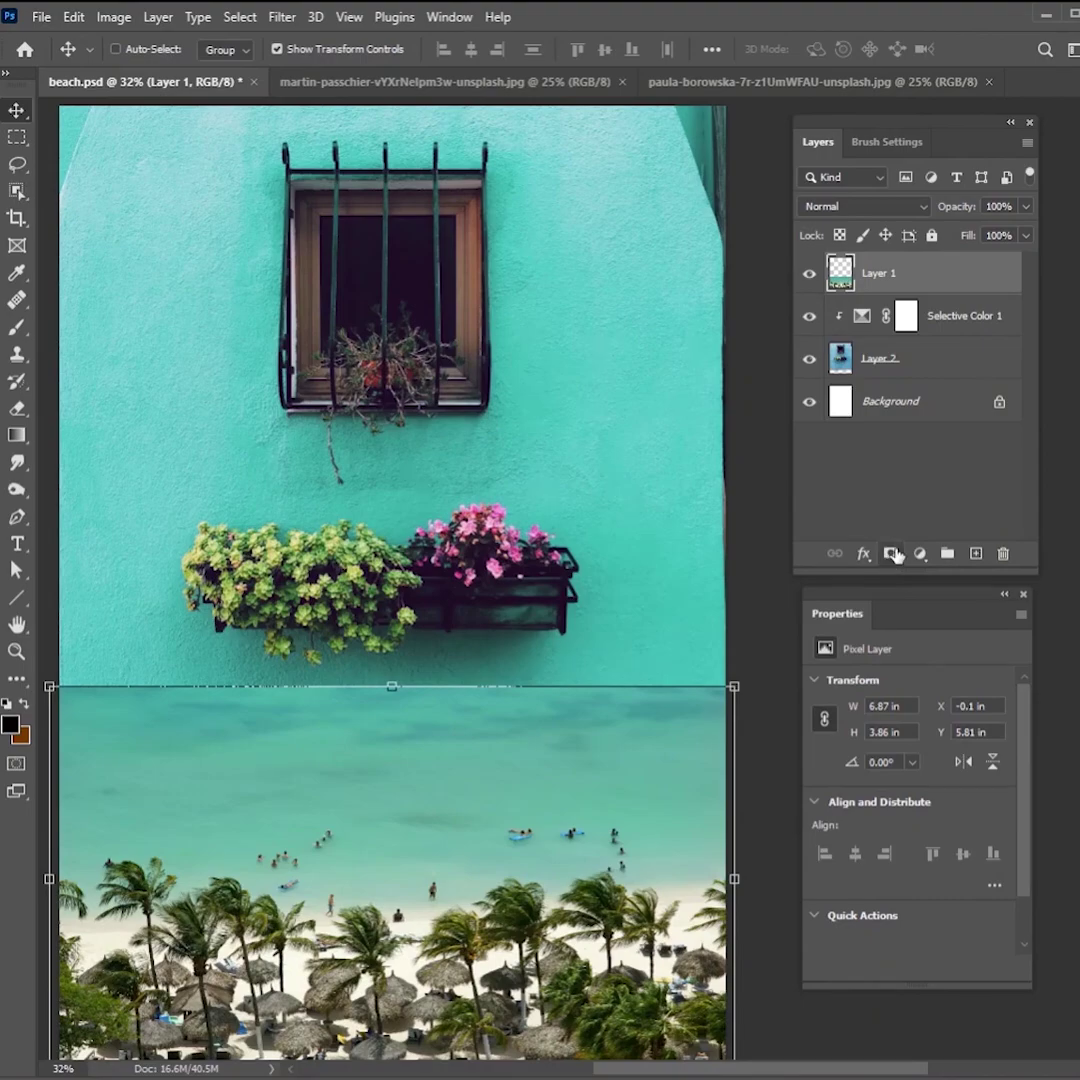
{"action": "left_click", "coordinate": [890, 554]}
{"action": "left_click", "coordinate": [16, 435]}
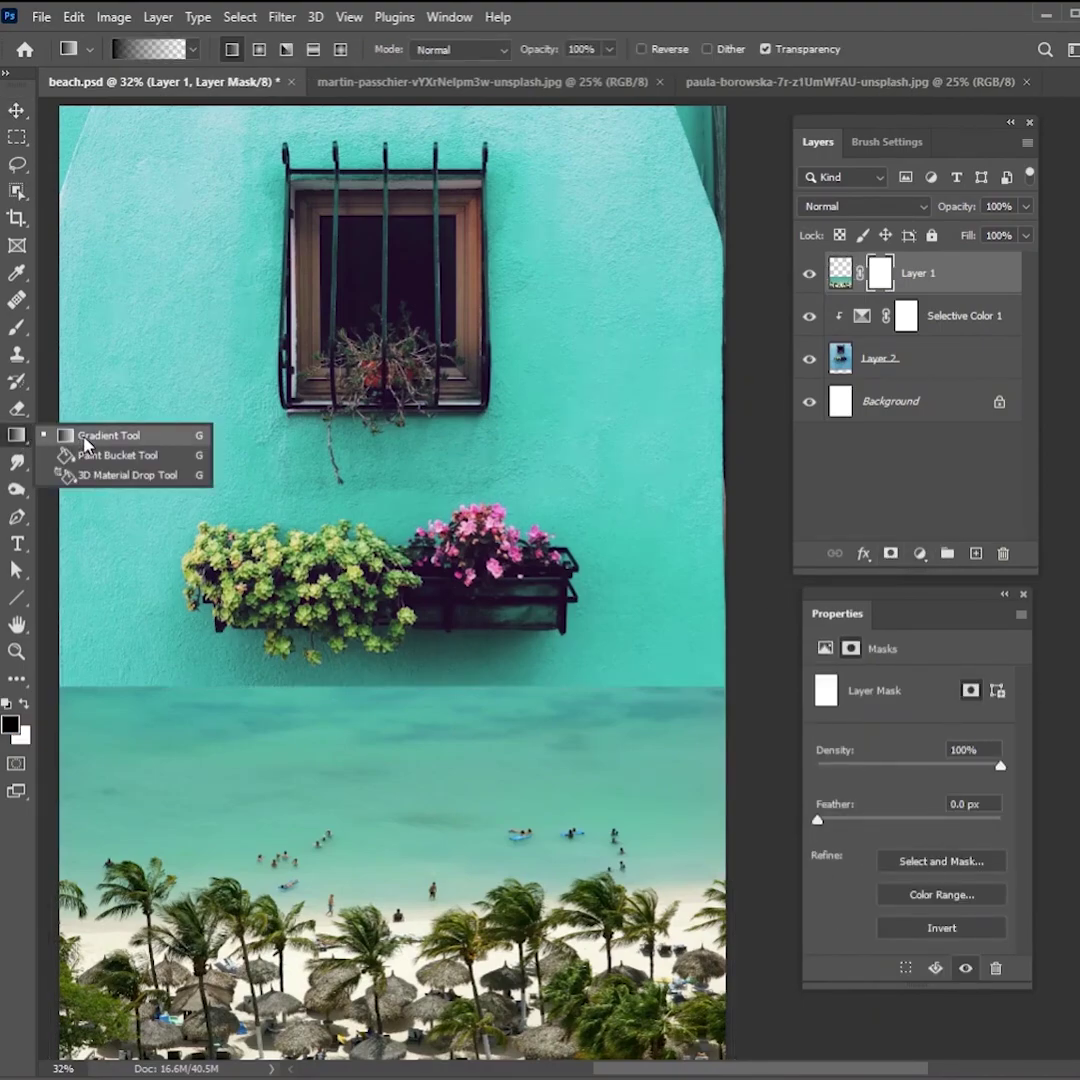
{"action": "left_click", "coordinate": [84, 438]}
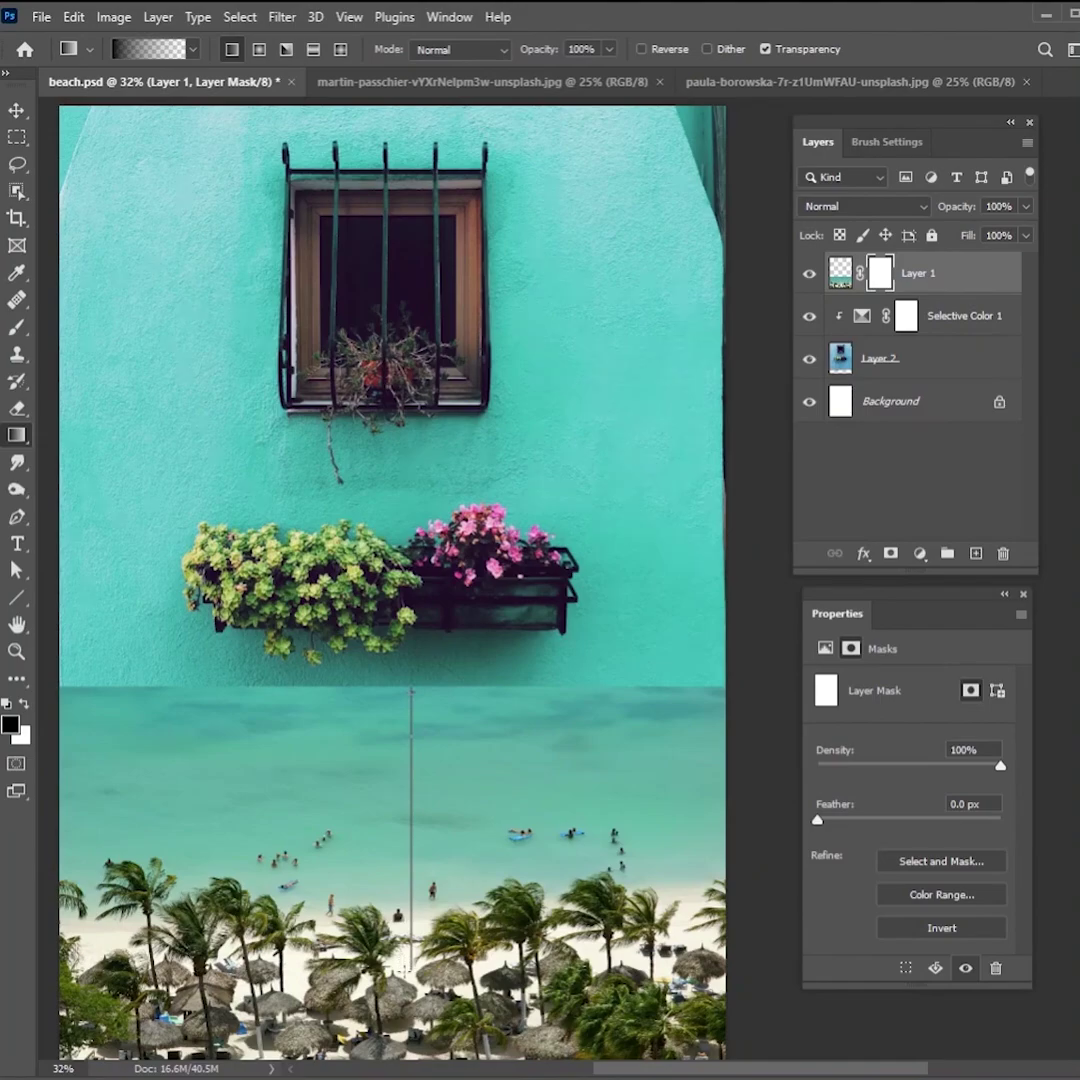
{"action": "left_click_drag", "start_coordinate": [410, 968], "coordinate": [410, 968]}
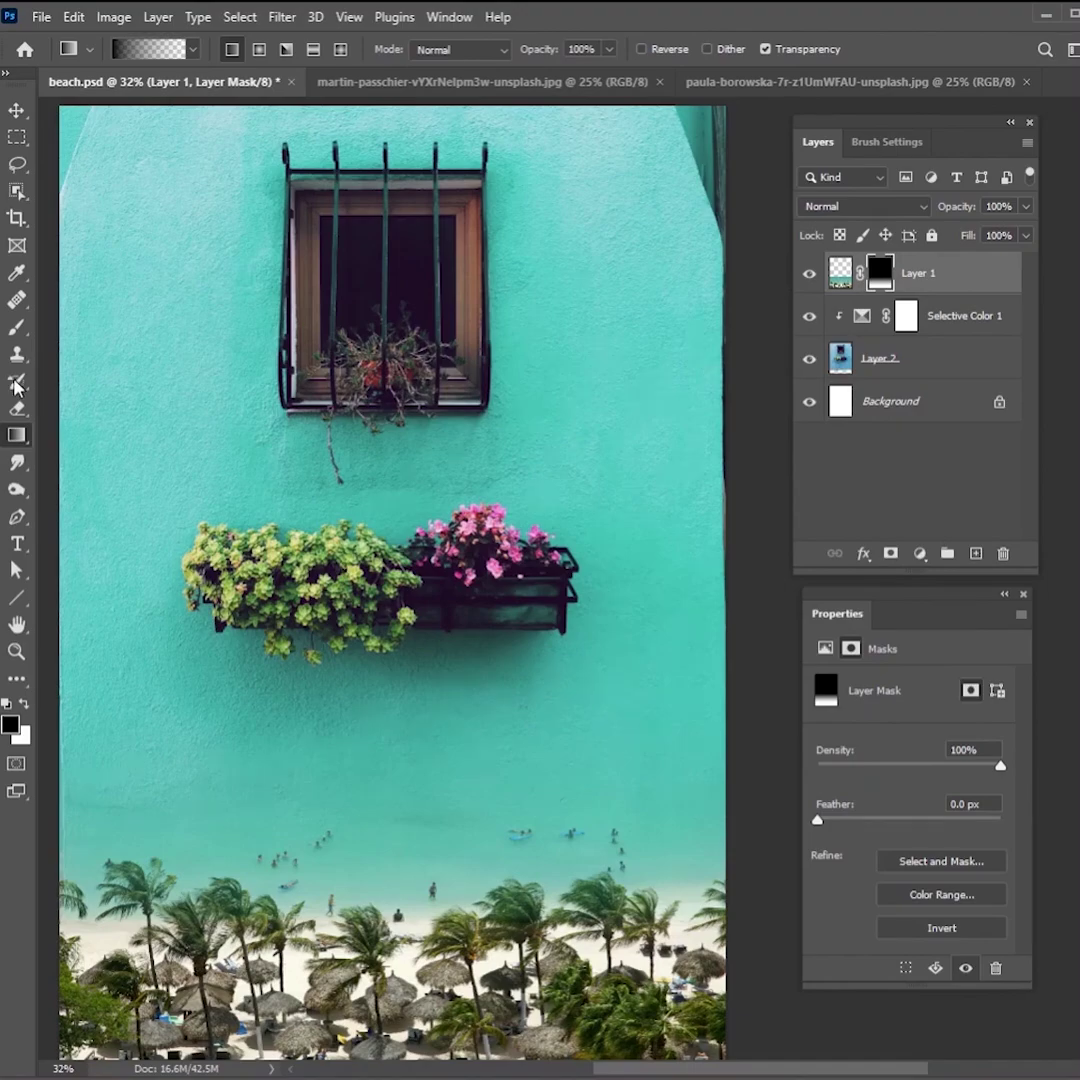
Paint white on Layer 1's mask with a 0%-hardness brush sized 97, 73, then 117 px.
{"action": "left_click", "coordinate": [17, 327]}
{"action": "right_click", "coordinate": [697, 730]}
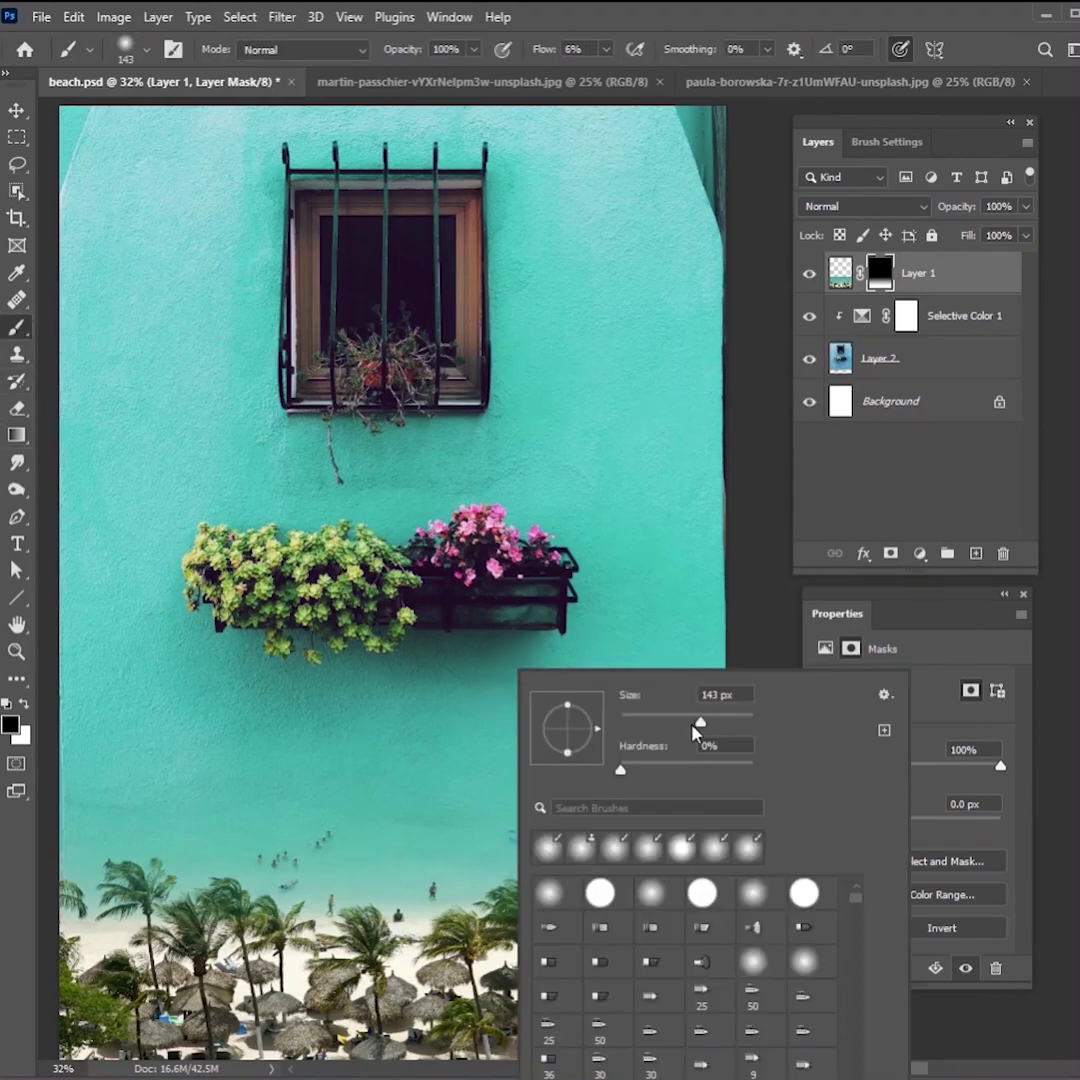
{"action": "left_click_drag", "start_coordinate": [697, 730], "coordinate": [686, 722]}
{"action": "key", "text": "Return"}
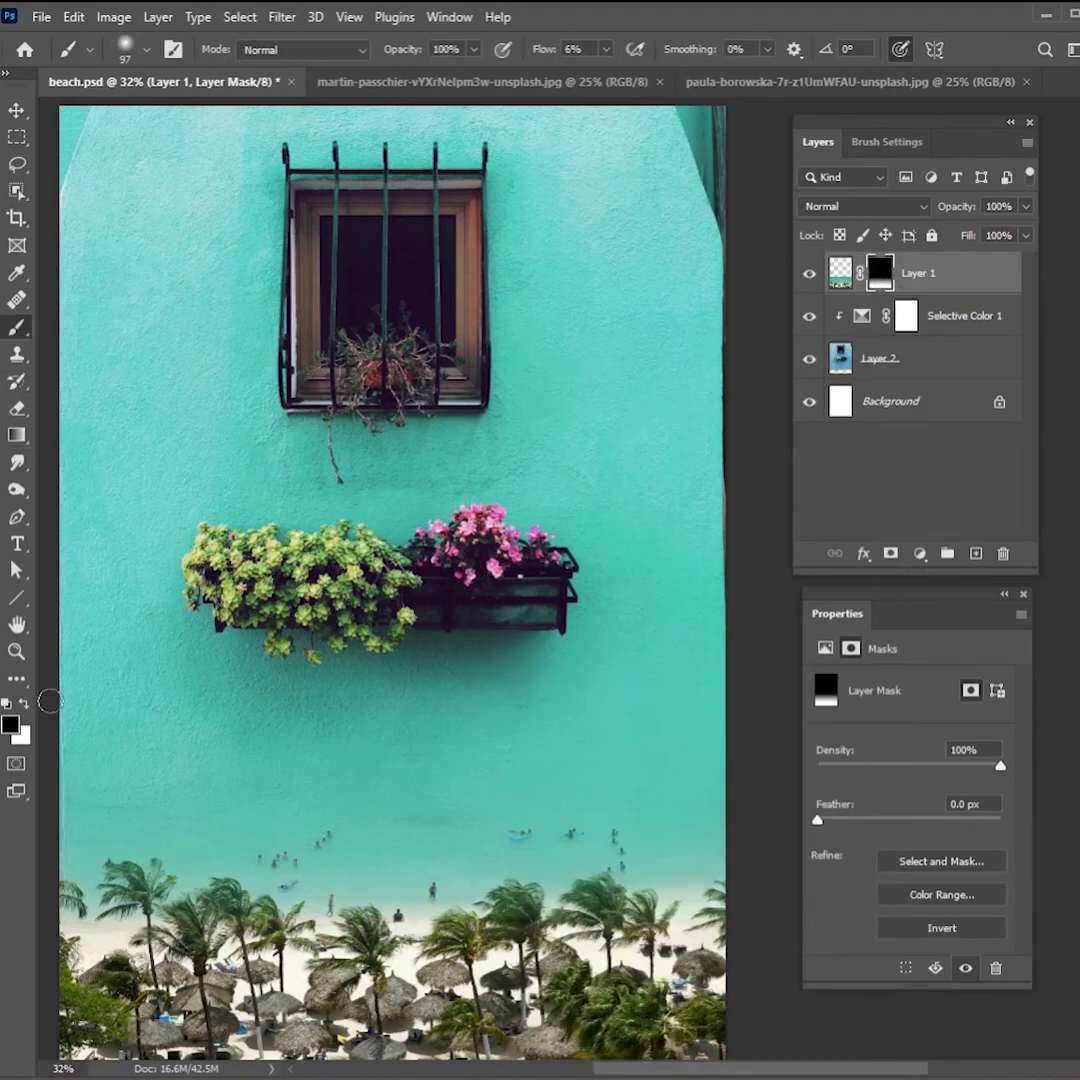
{"action": "left_click", "coordinate": [24, 704]}
{"action": "right_click", "coordinate": [698, 748]}
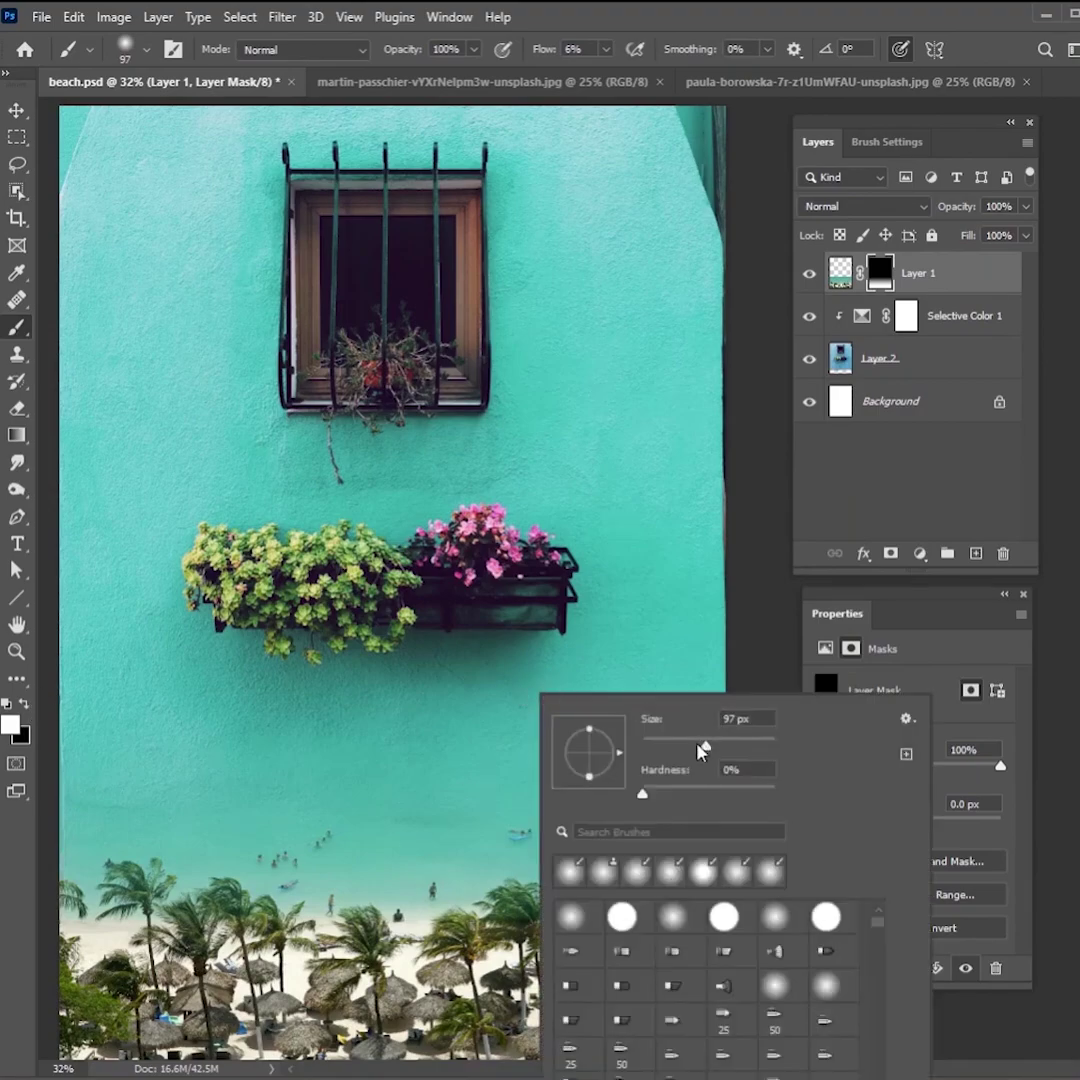
{"action": "left_click_drag", "start_coordinate": [703, 748], "coordinate": [690, 748]}
{"action": "key", "text": "Return"}
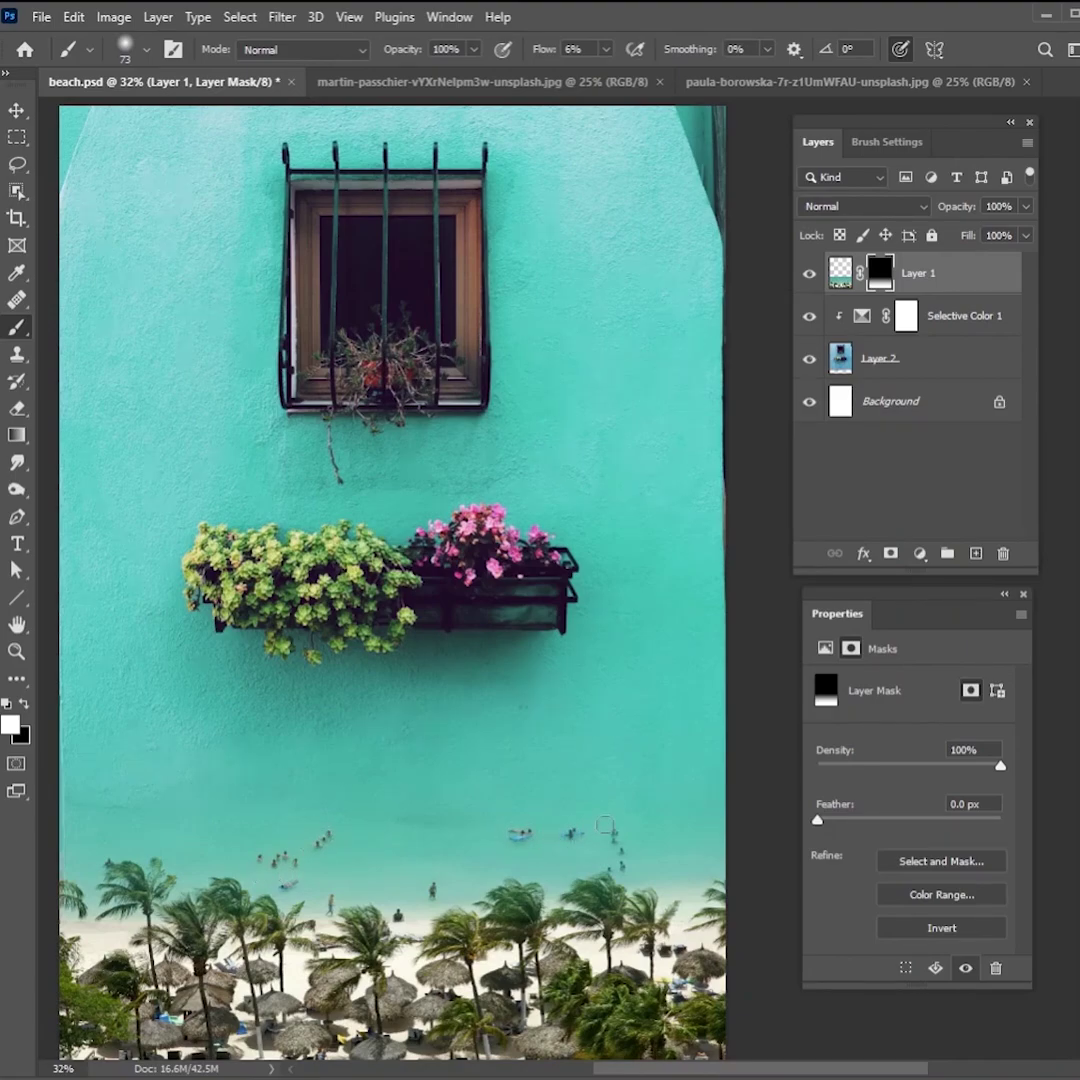
{"action": "right_click", "coordinate": [570, 826]}
{"action": "type", "text": "117"}
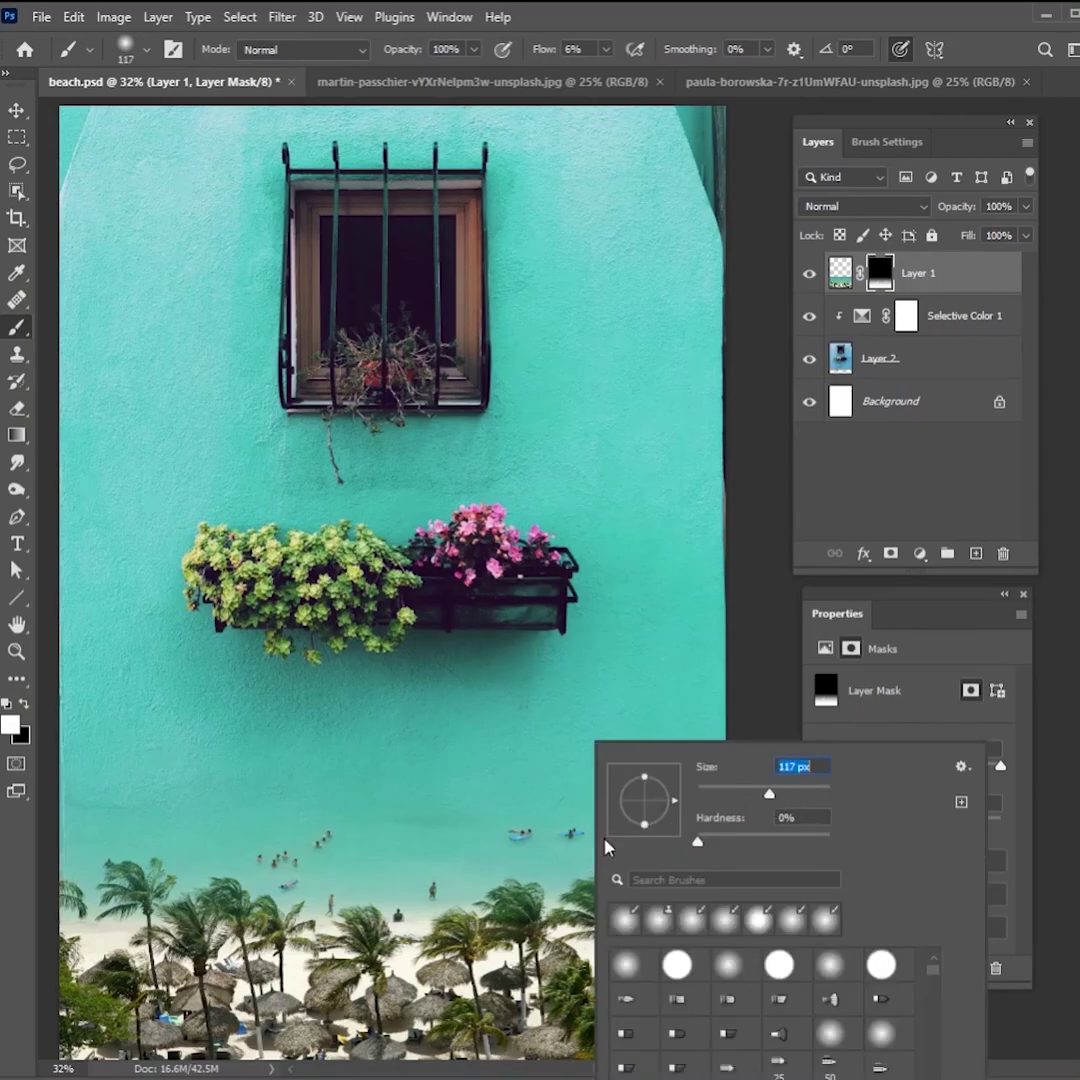
{"action": "key", "text": "Return"}
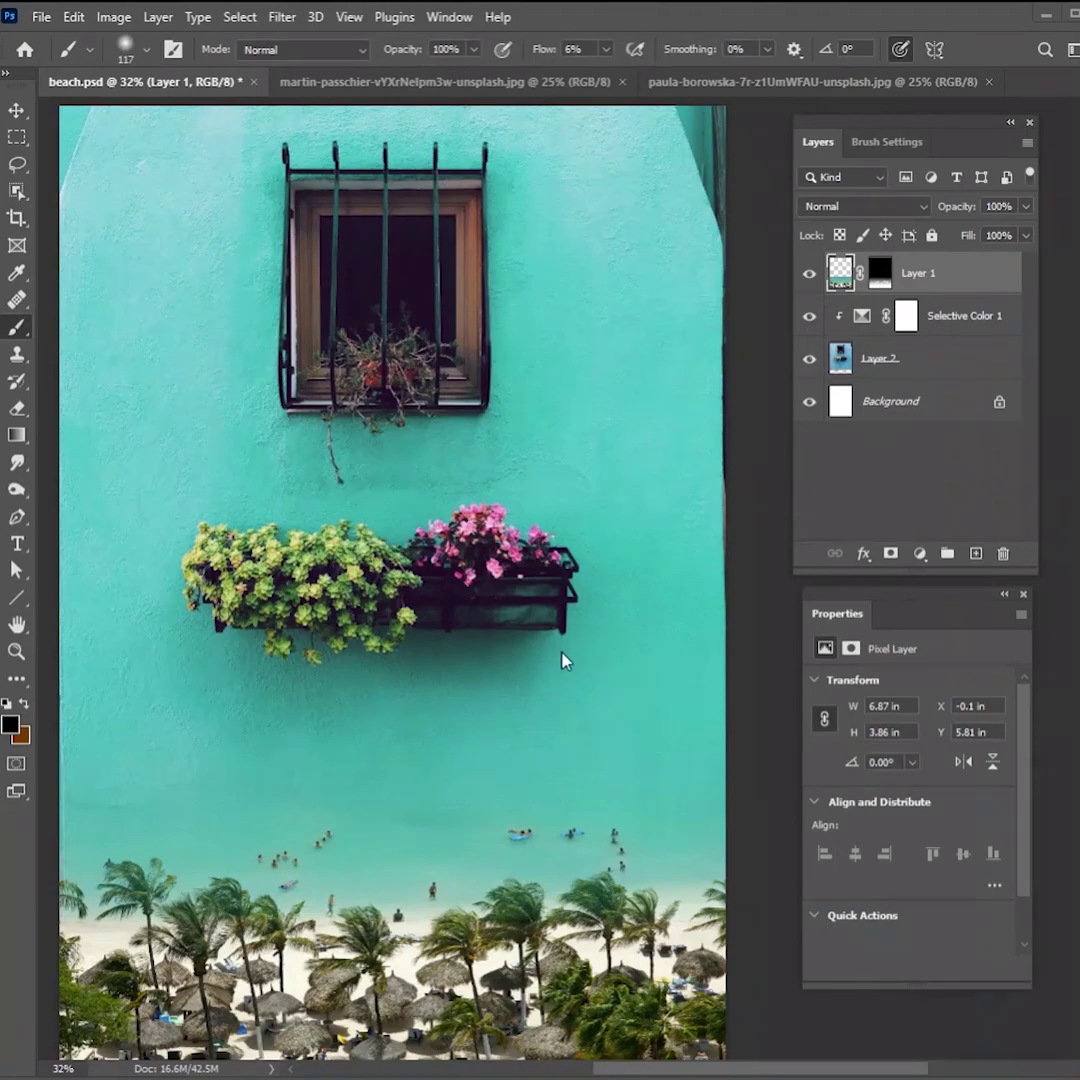
Add a whole-image Selective Color layer with Cyans set to −16/+1/−26.
{"action": "left_click", "coordinate": [920, 553]}
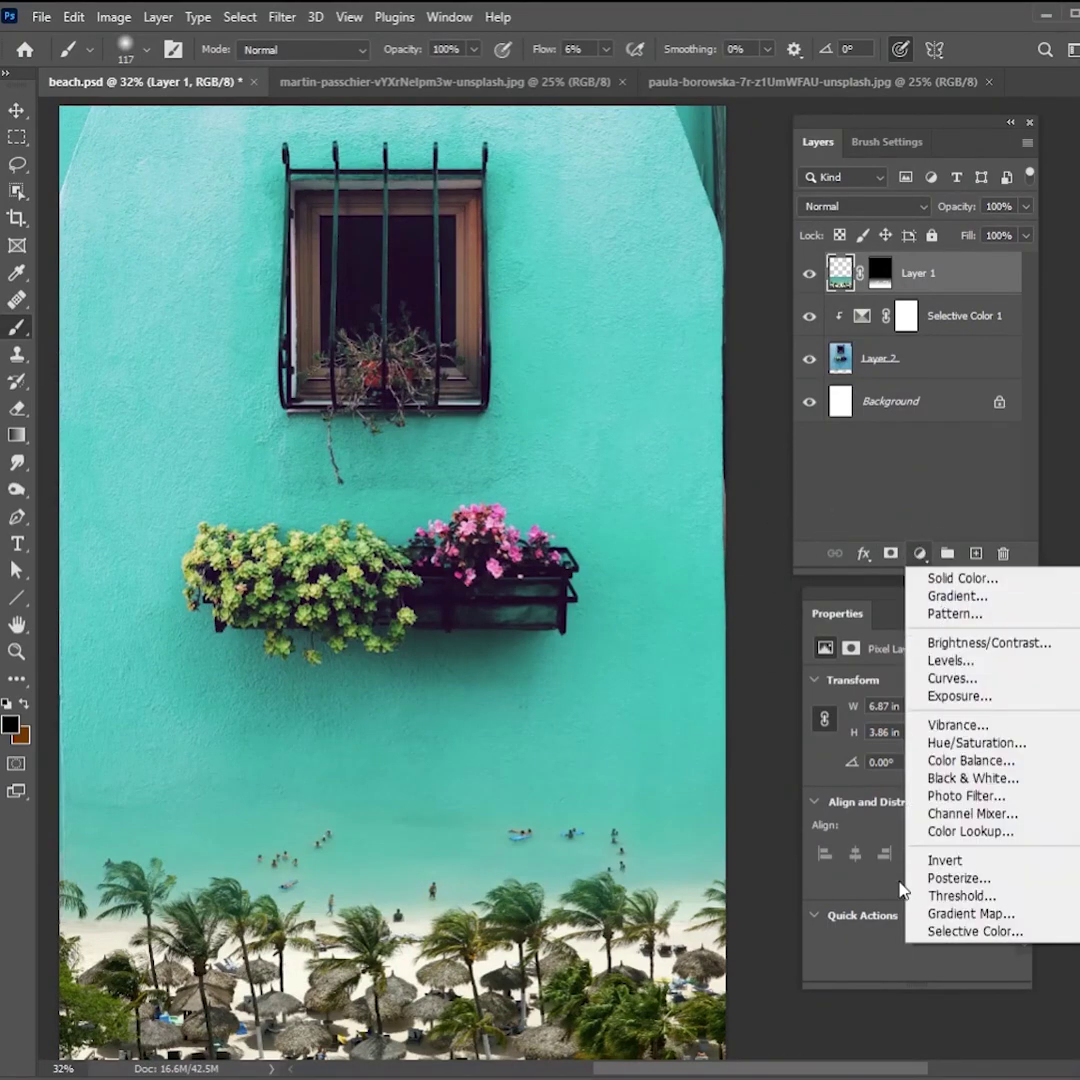
{"action": "left_click", "coordinate": [983, 930]}
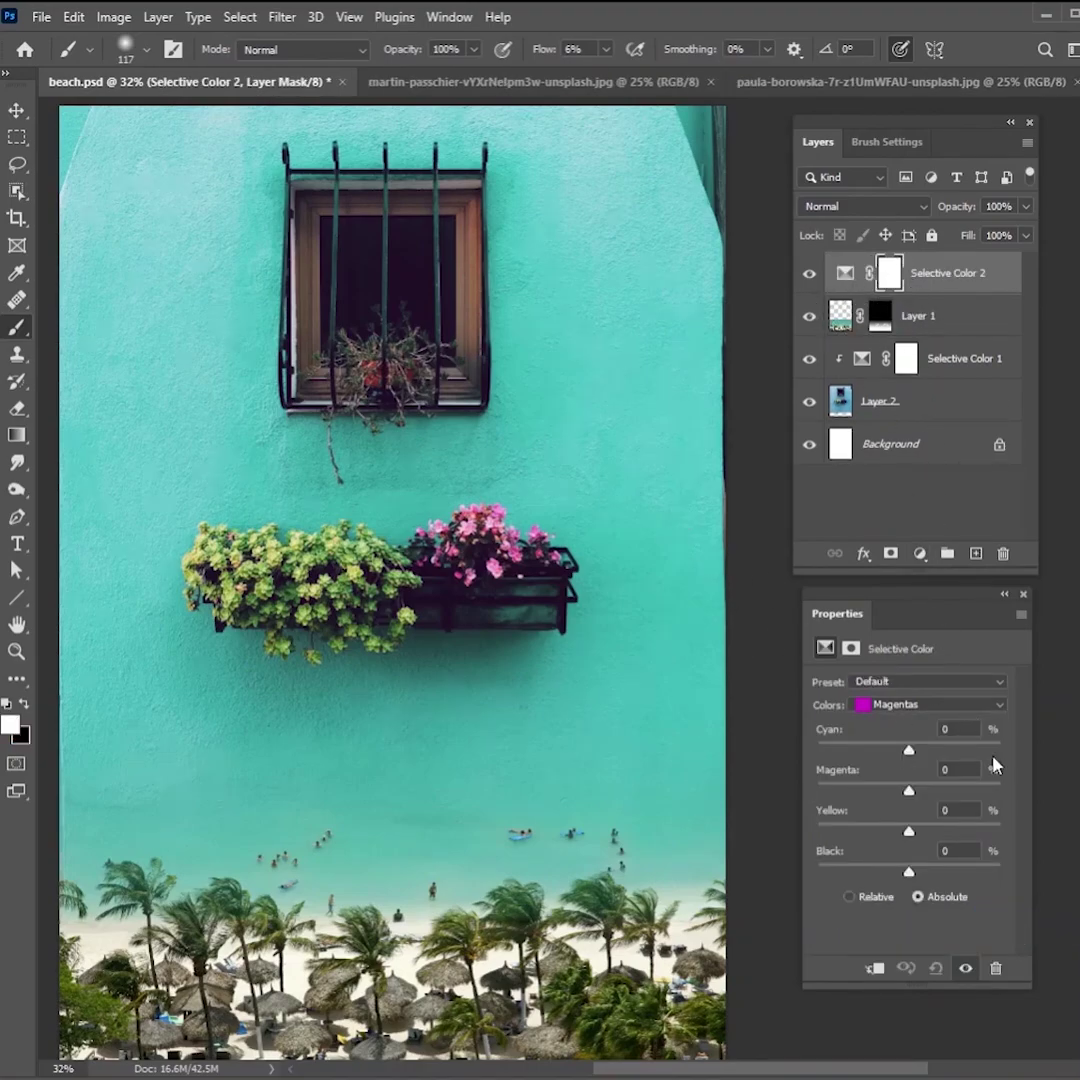
{"action": "left_click", "coordinate": [900, 705]}
{"action": "left_click", "coordinate": [930, 757]}
{"action": "left_click_drag", "start_coordinate": [909, 752], "coordinate": [894, 750]}
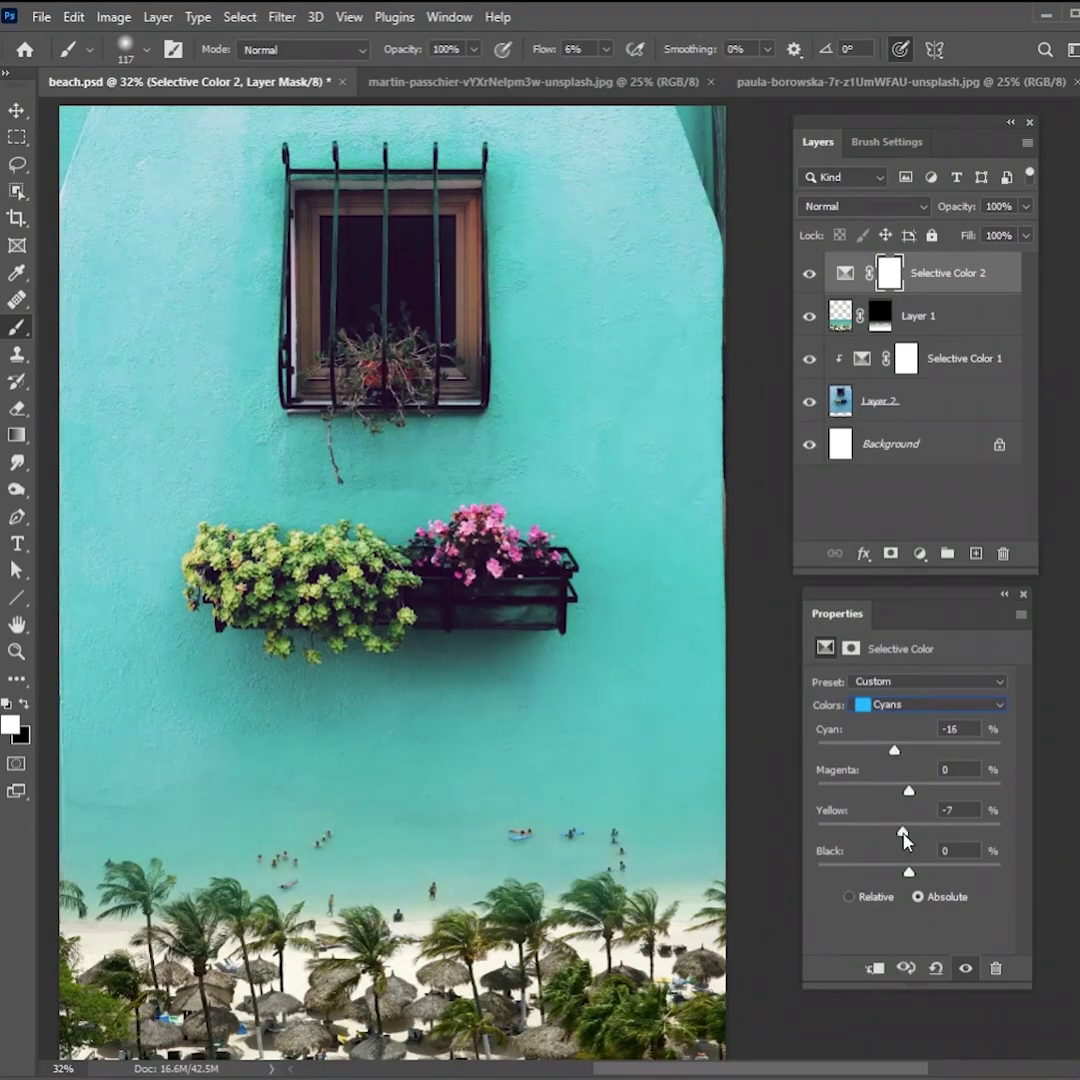
{"action": "mouse_move", "coordinate": [888, 834]}
{"action": "left_mouse_down"}
{"action": "mouse_move", "coordinate": [892, 793]}
{"action": "mouse_move", "coordinate": [915, 798]}
{"action": "left_mouse_up"}
Set Yellows to Cyan −39, Magenta −16, Yellow +73, and Magentas to Cyan +19.
{"action": "left_click", "coordinate": [915, 704]}
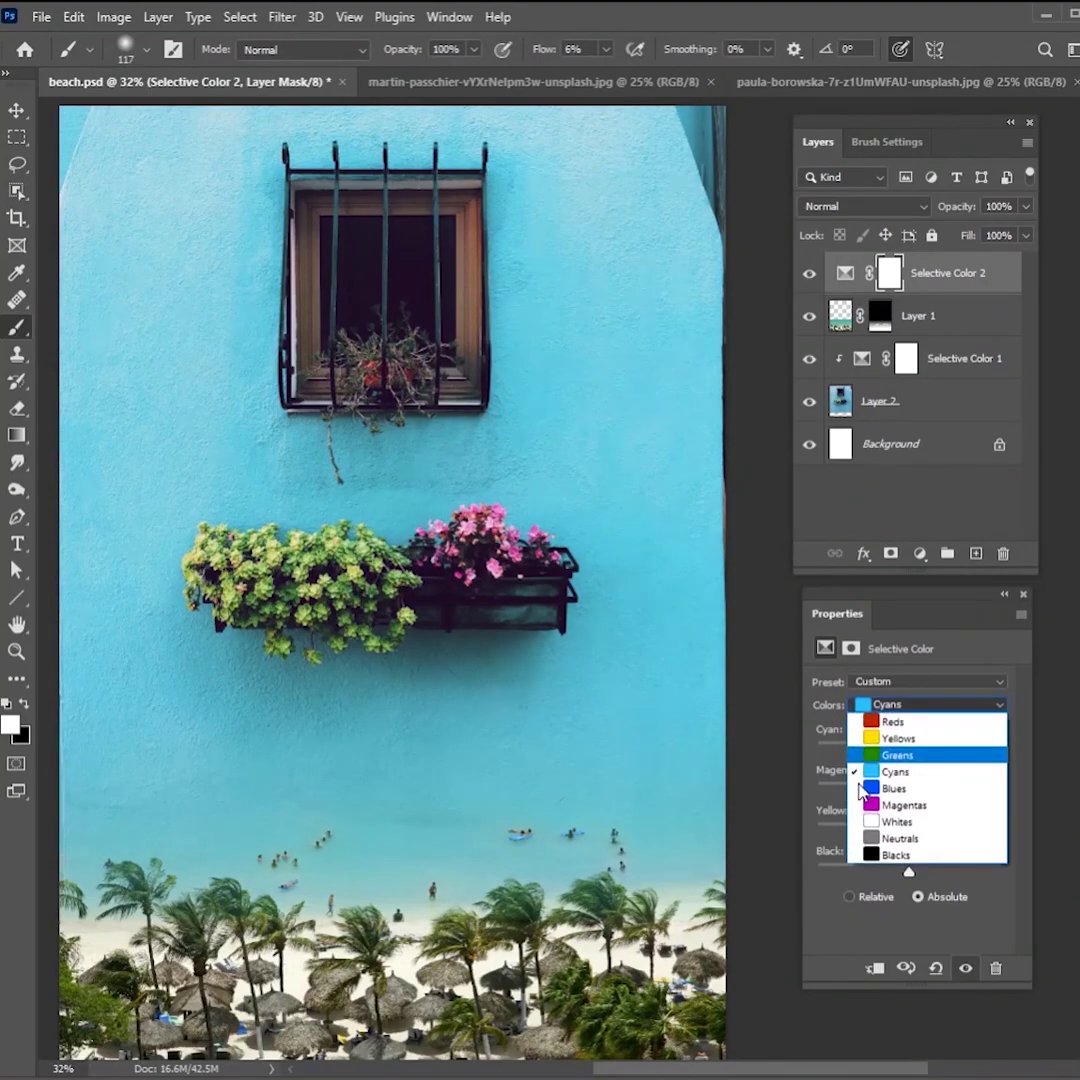
{"action": "left_click", "coordinate": [898, 738]}
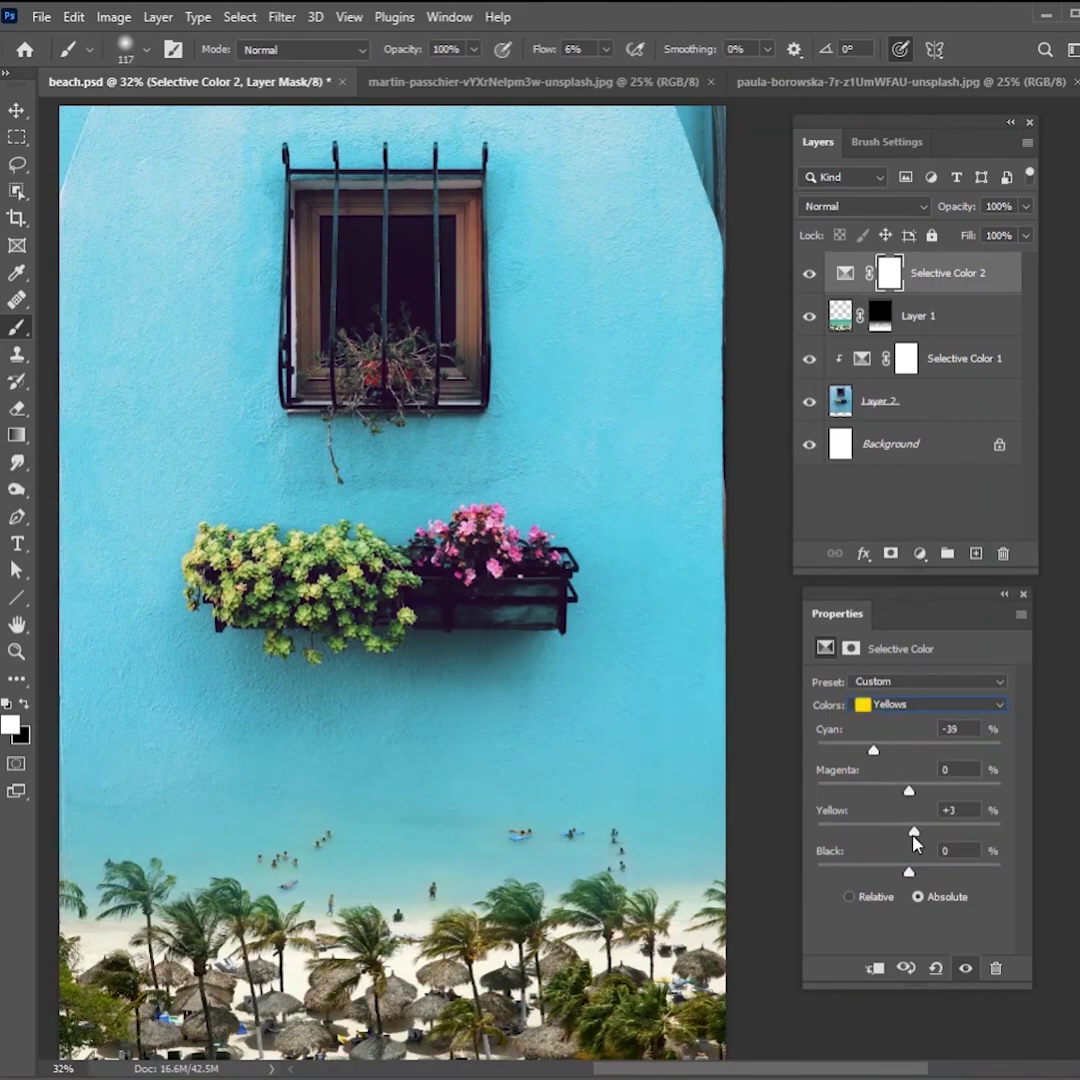
{"action": "left_click_drag", "start_coordinate": [908, 831], "coordinate": [975, 831]}
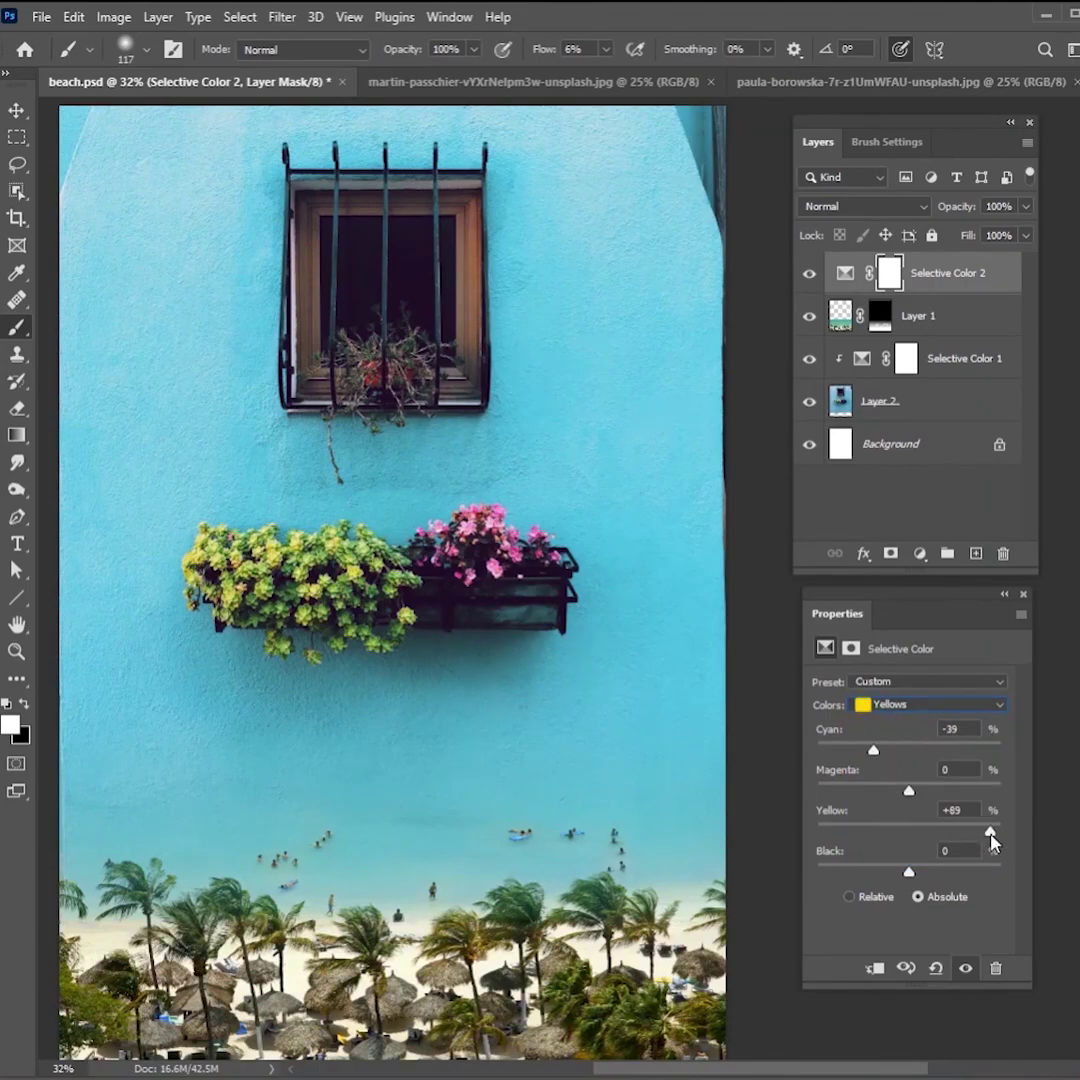
{"action": "left_click", "coordinate": [901, 706]}
{"action": "left_click", "coordinate": [900, 803]}
{"action": "left_click_drag", "start_coordinate": [922, 751], "coordinate": [927, 751]}
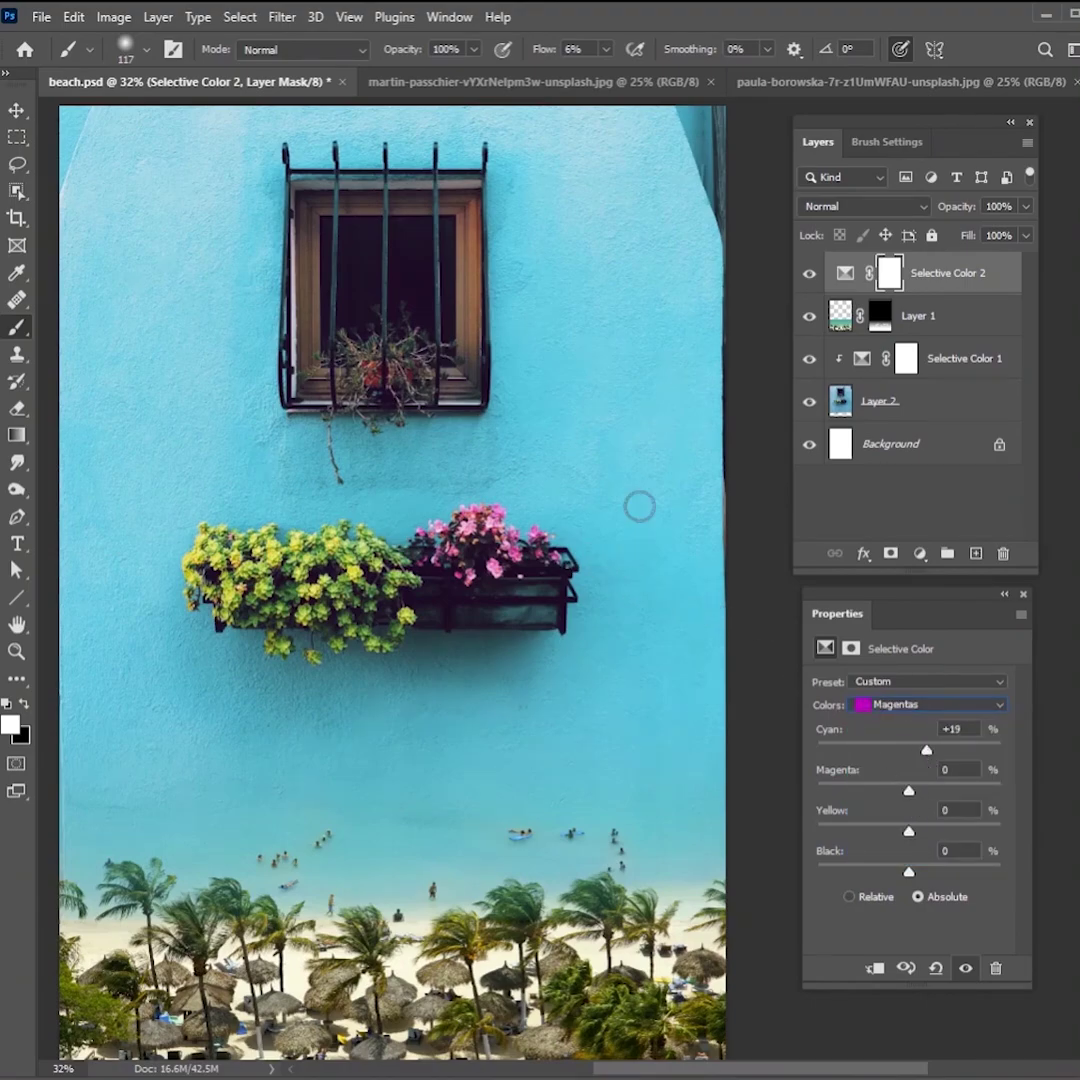